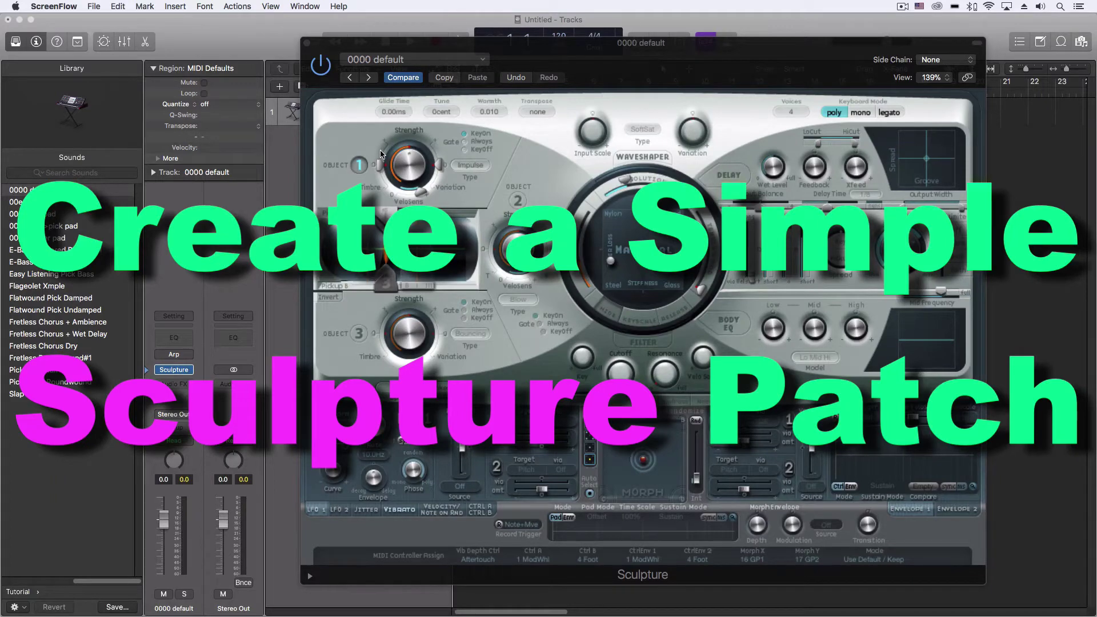
# - Move the Sculpture window slightly, then browse the preset list and close it without loading a preset
pyautogui.moveTo(426, 48)
pyautogui.mouseDown()
pyautogui.moveTo(412, 47)
pyautogui.moveTo(451, 45)
pyautogui.mouseUp()
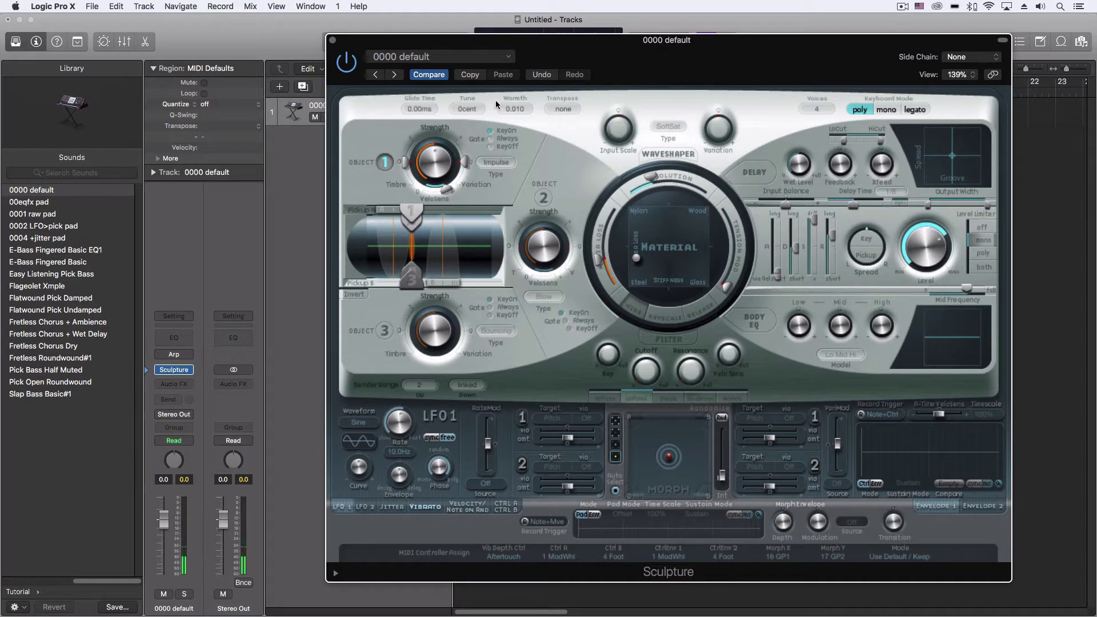
pyautogui.click(438, 57)
pyautogui.moveTo(432, 410)
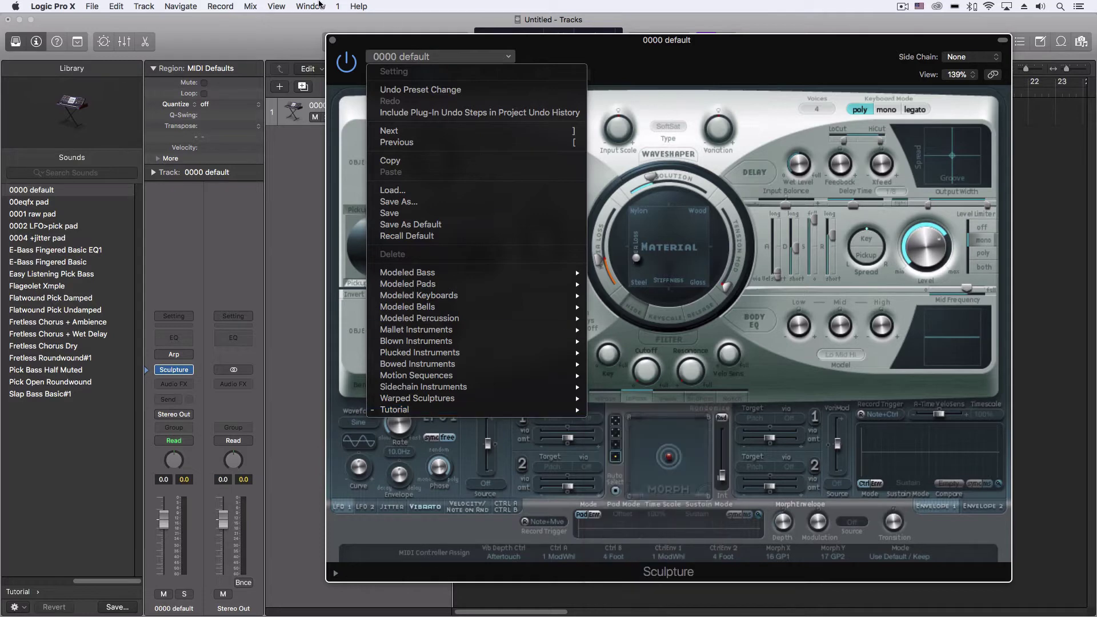
pyautogui.click(379, 55)
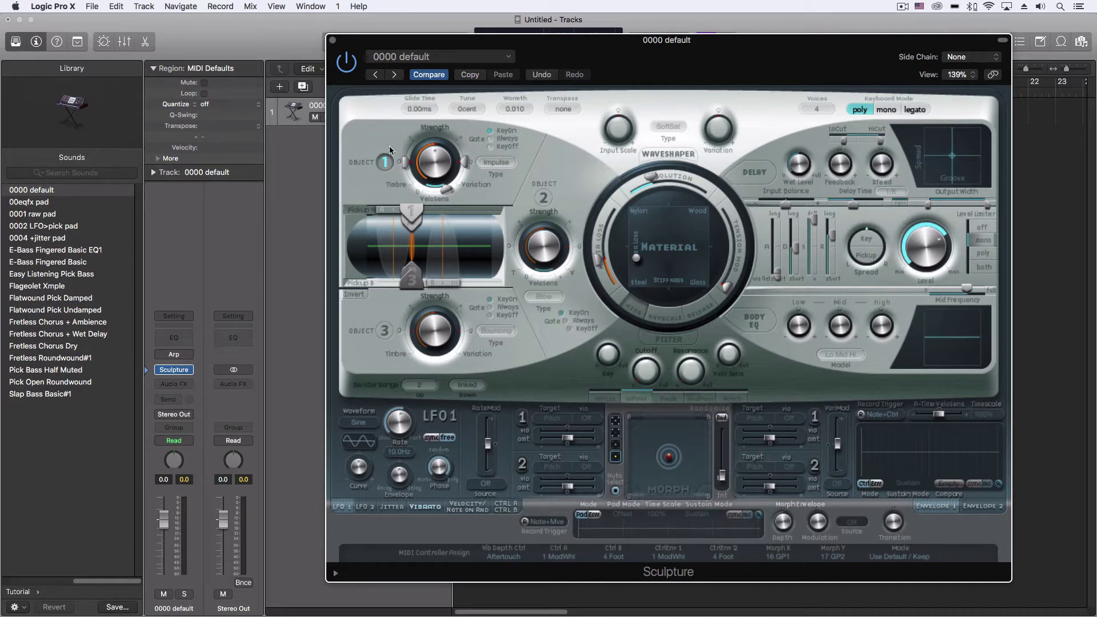
# - Set Object 1's exciter type to Pick and reposition the string material on the Material pad
pyautogui.click(495, 162)
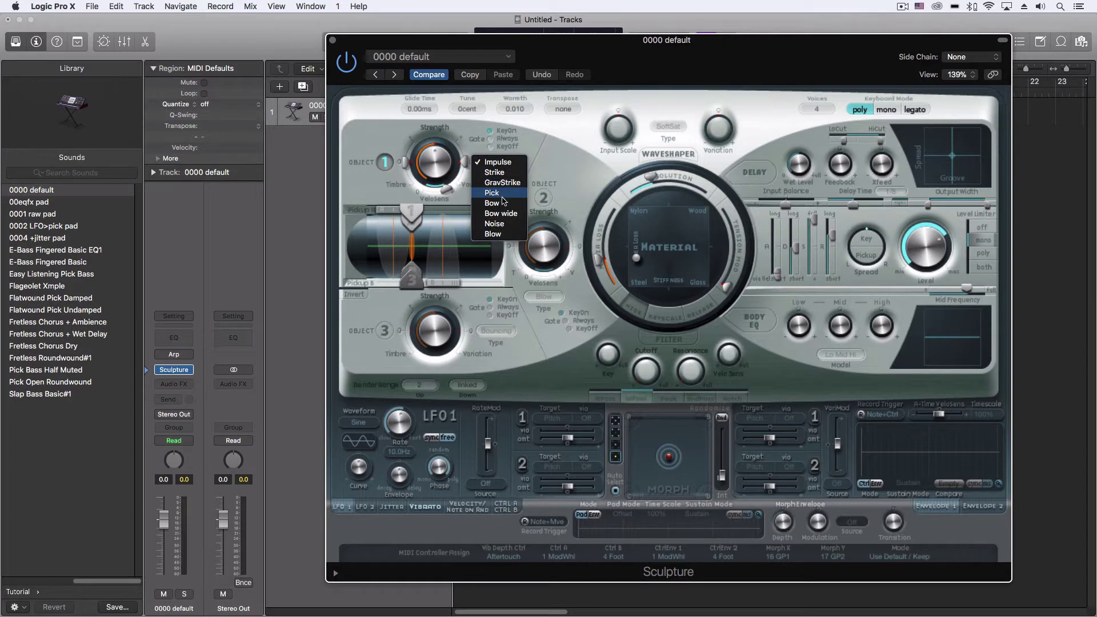
pyautogui.press('Escape')
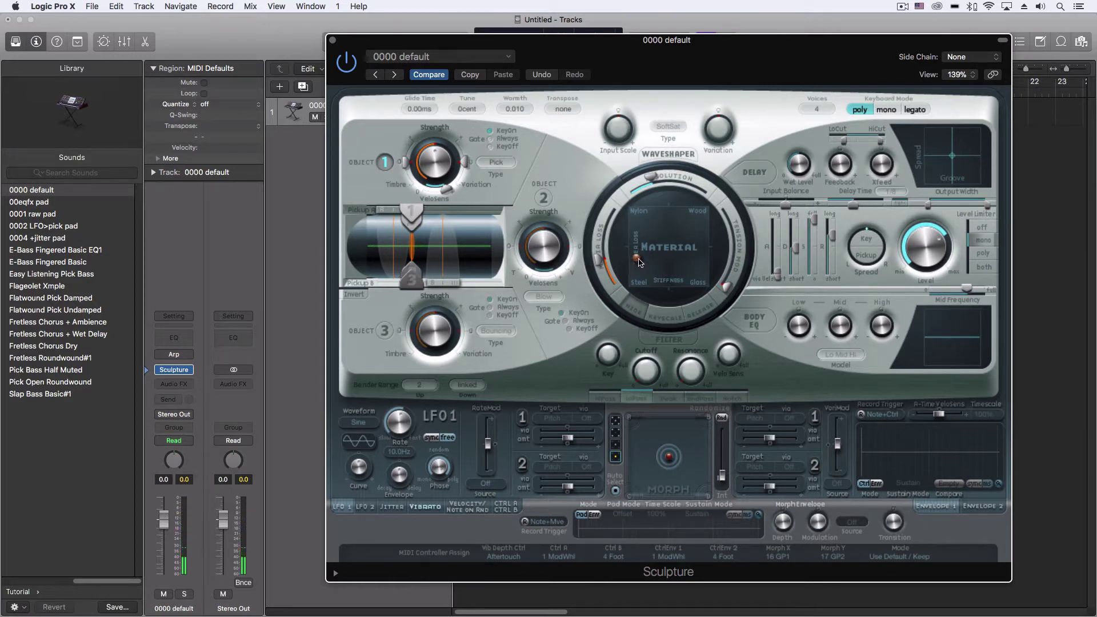
pyautogui.moveTo(639, 262); pyautogui.dragTo(604, 273)
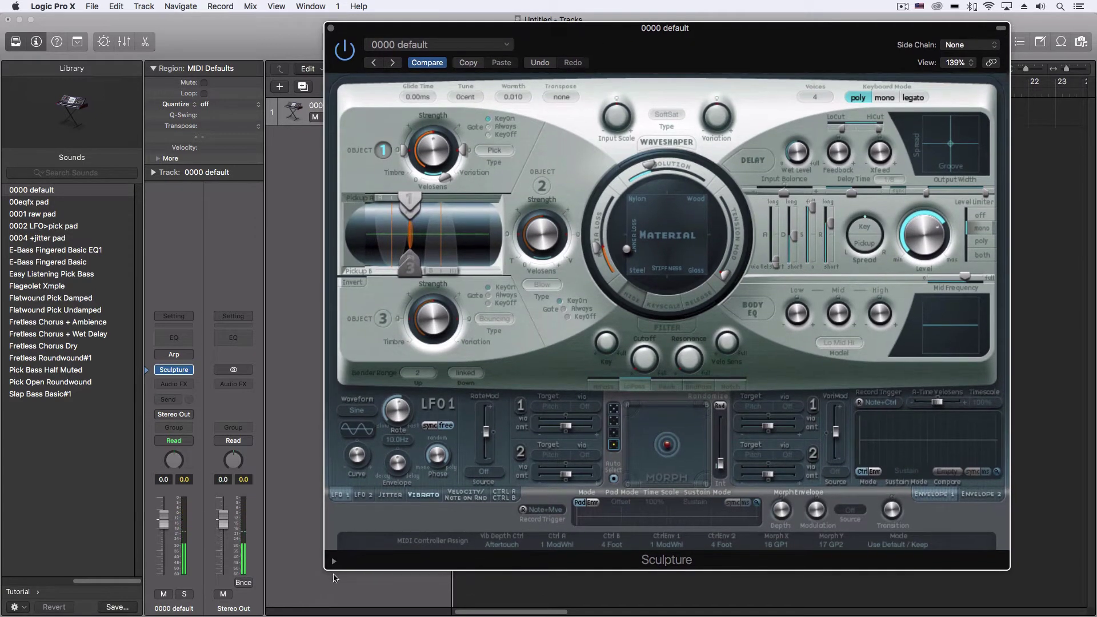
# - Switch Sculpture's Render Mode to High Definition in the extended parameters, then collapse them
pyautogui.click(334, 561)
pyautogui.click(714, 578)
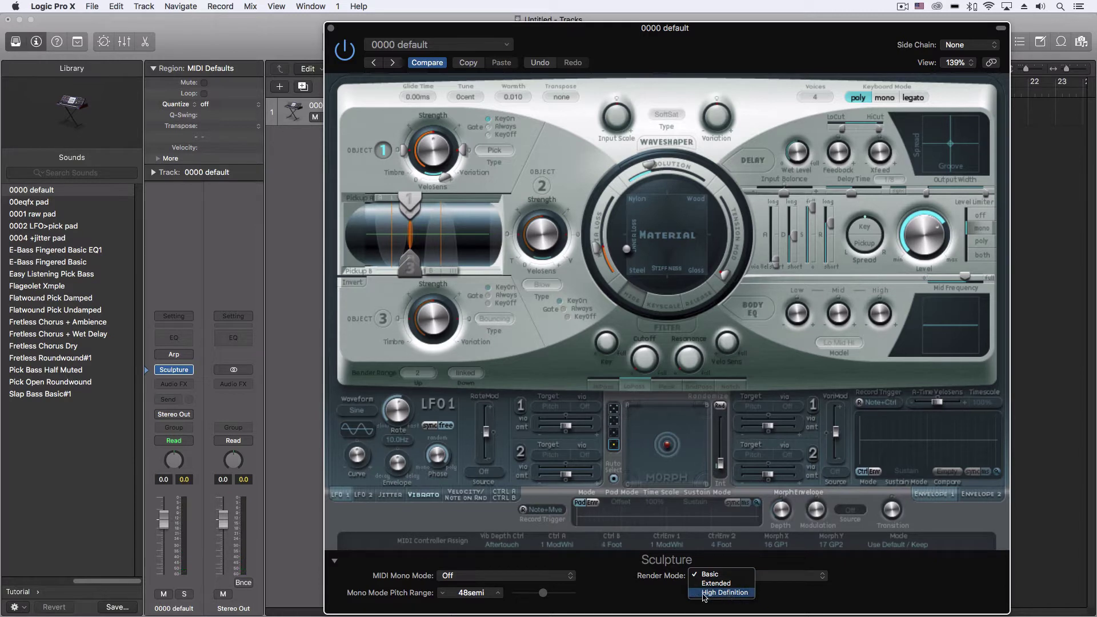
pyautogui.click(704, 594)
pyautogui.click(334, 562)
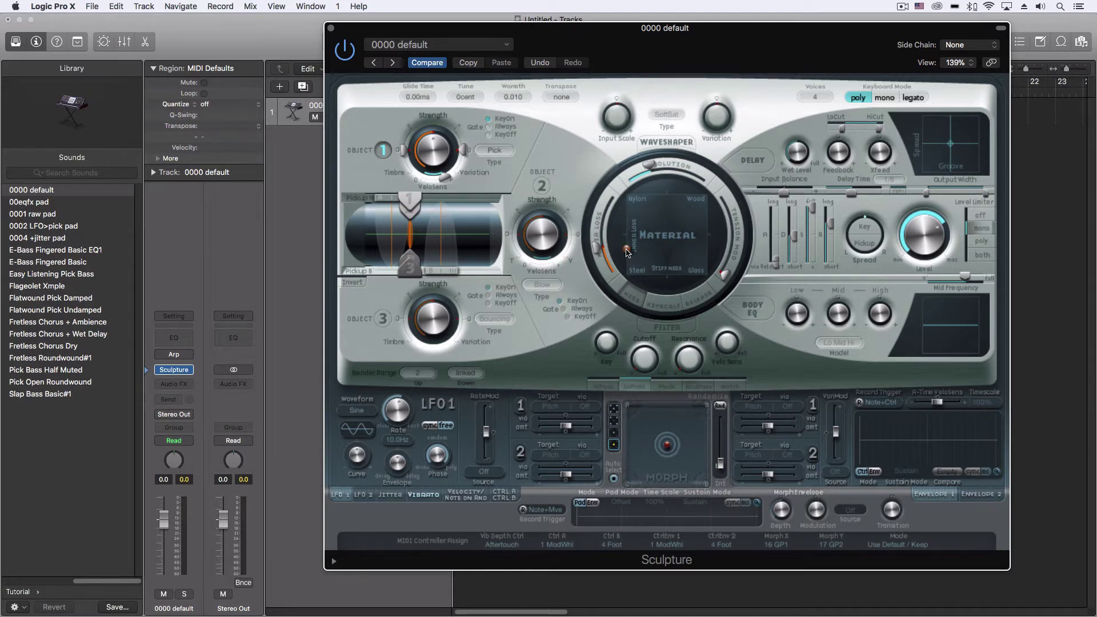
# - Move the material toward Steel; set Tension Mod 0.91, Resolution 186, Media Loss 0.49
pyautogui.moveTo(626, 251)
pyautogui.mouseDown()
pyautogui.moveTo(630, 280)
pyautogui.moveTo(634, 186)
pyautogui.moveTo(631, 256)
pyautogui.mouseUp()
pyautogui.moveTo(717, 274); pyautogui.dragTo(744, 226)
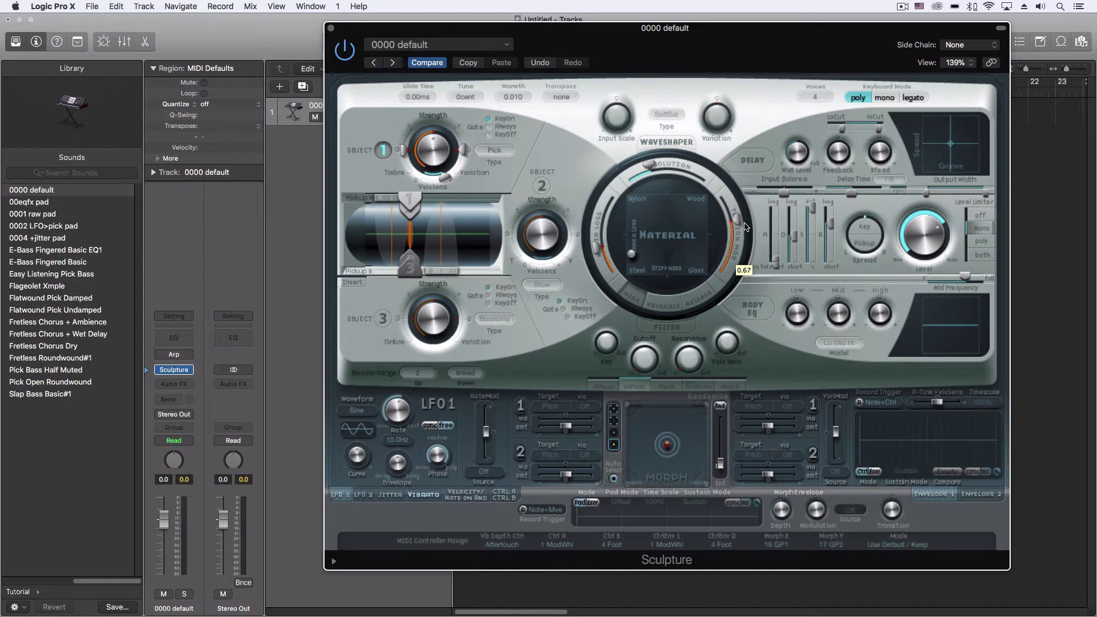
pyautogui.moveTo(744, 226)
pyautogui.mouseDown()
pyautogui.moveTo(743, 246)
pyautogui.moveTo(741, 202)
pyautogui.moveTo(739, 245)
pyautogui.moveTo(741, 217)
pyautogui.moveTo(729, 212)
pyautogui.mouseUp()
pyautogui.moveTo(650, 168); pyautogui.dragTo(690, 175)
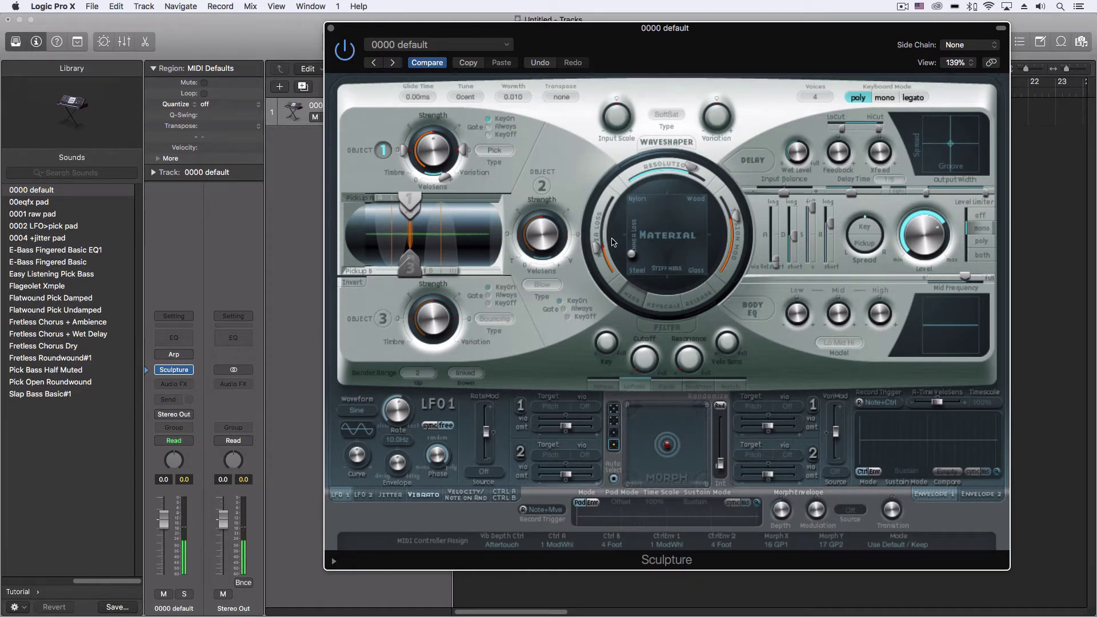
pyautogui.moveTo(594, 246)
pyautogui.mouseDown()
pyautogui.moveTo(616, 194)
pyautogui.moveTo(599, 206)
pyautogui.moveTo(597, 248)
pyautogui.moveTo(621, 292)
pyautogui.moveTo(594, 247)
pyautogui.mouseUp()
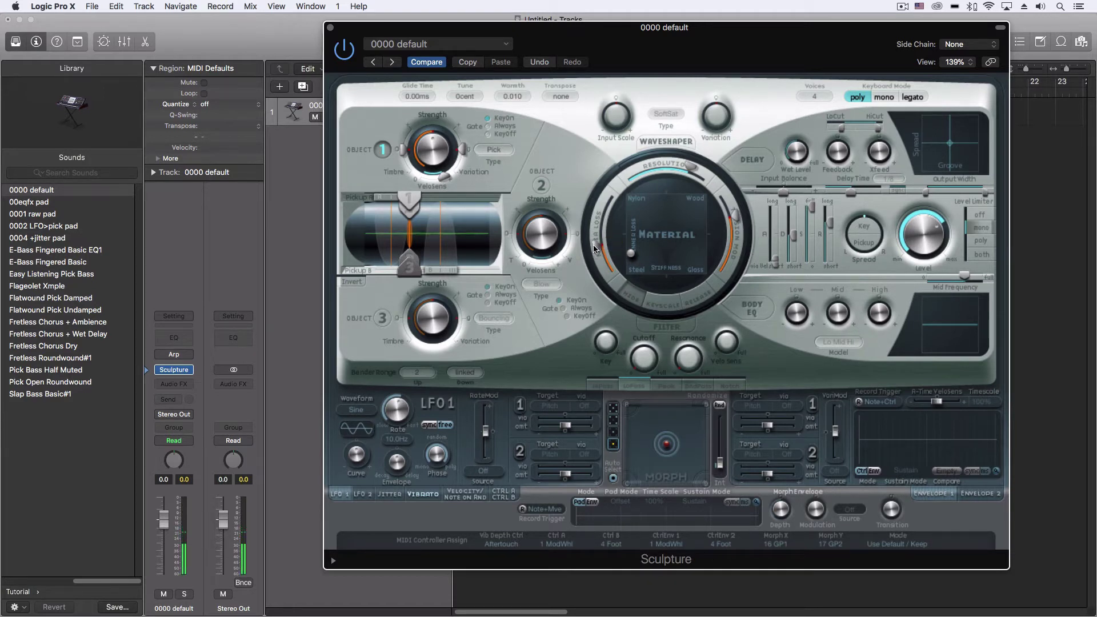
# - Set key-scaled tension mod, media loss and inner loss, plus more release-scaled tension modulation
pyautogui.click(659, 307)
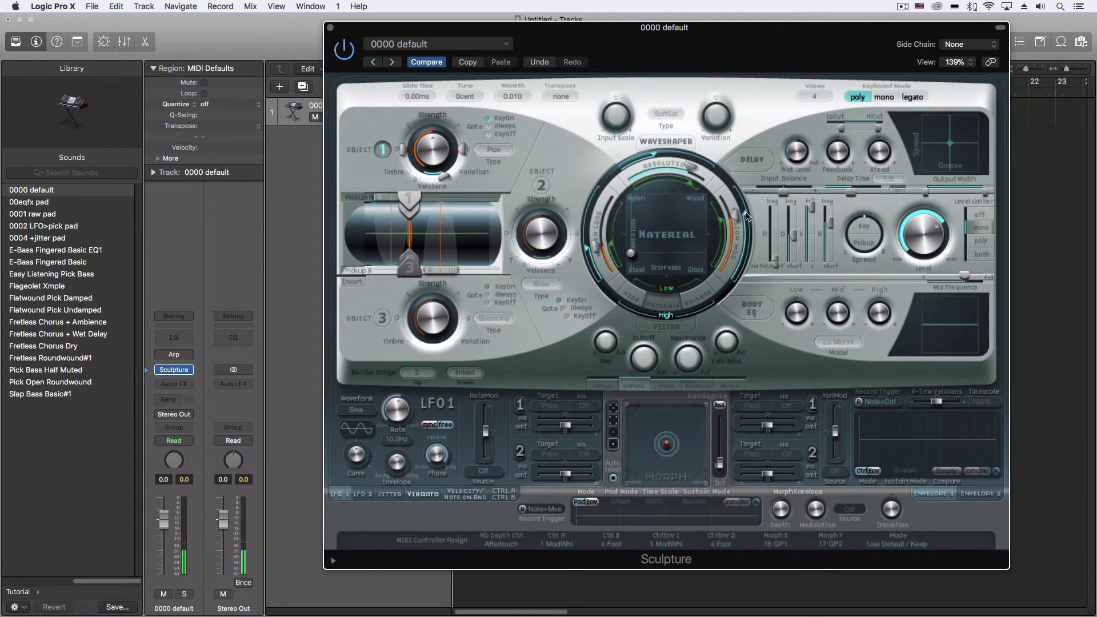
pyautogui.moveTo(745, 216); pyautogui.dragTo(747, 188)
pyautogui.moveTo(585, 249); pyautogui.dragTo(587, 229)
pyautogui.click(611, 247)
pyautogui.moveTo(612, 255); pyautogui.dragTo(612, 254)
pyautogui.click(693, 303)
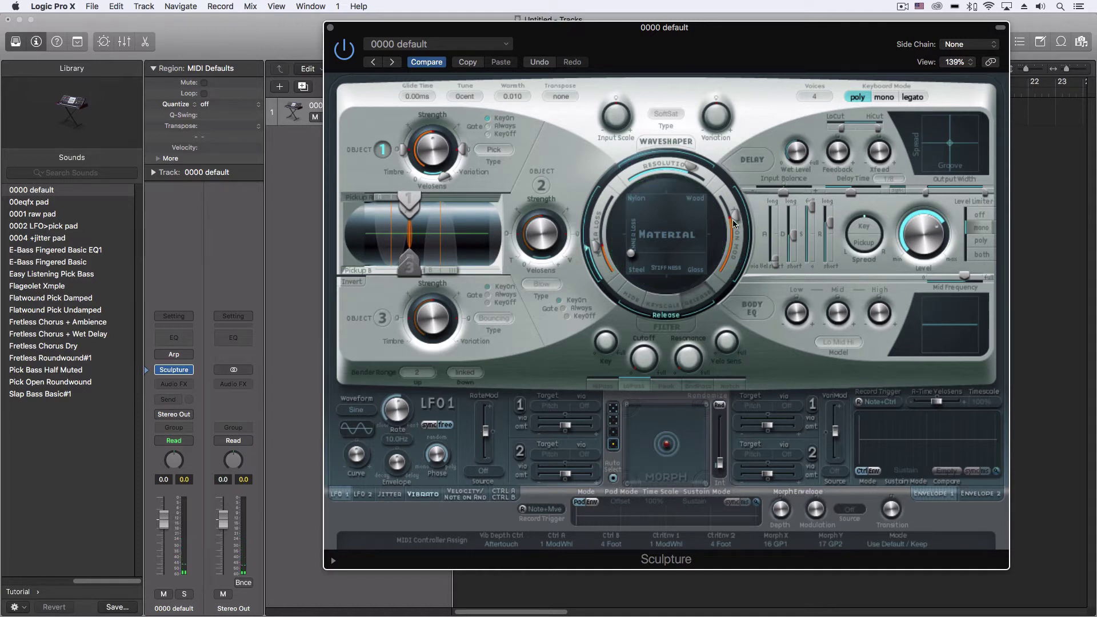
pyautogui.moveTo(734, 220); pyautogui.dragTo(722, 183)
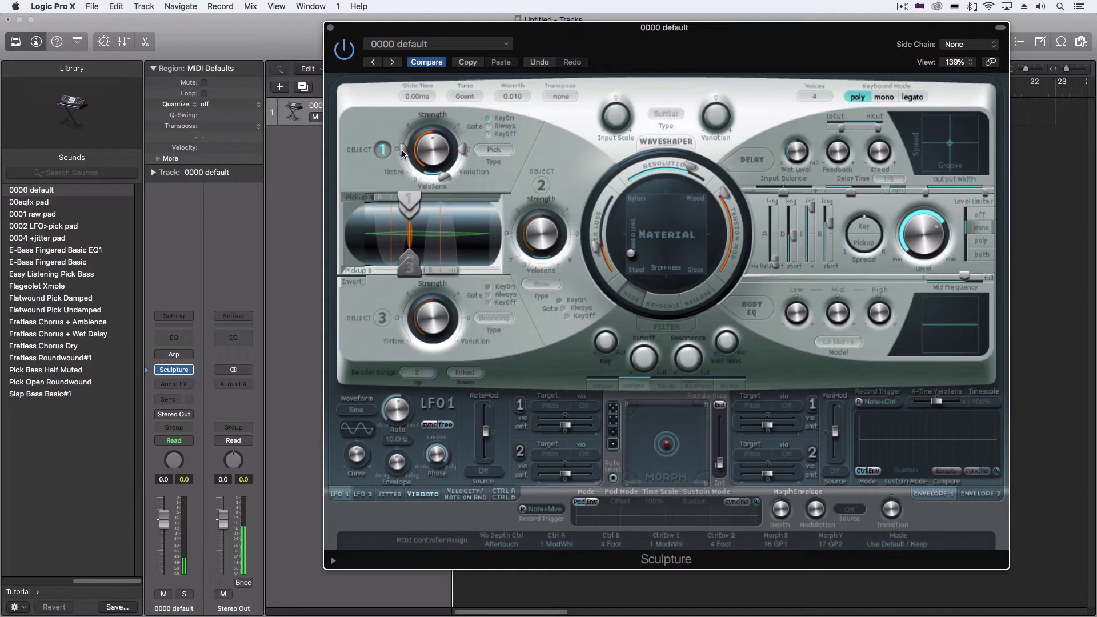
# - Raise Object 1's Timbre from 0.34 to about 0.67 and retune its Variation
pyautogui.moveTo(402, 149)
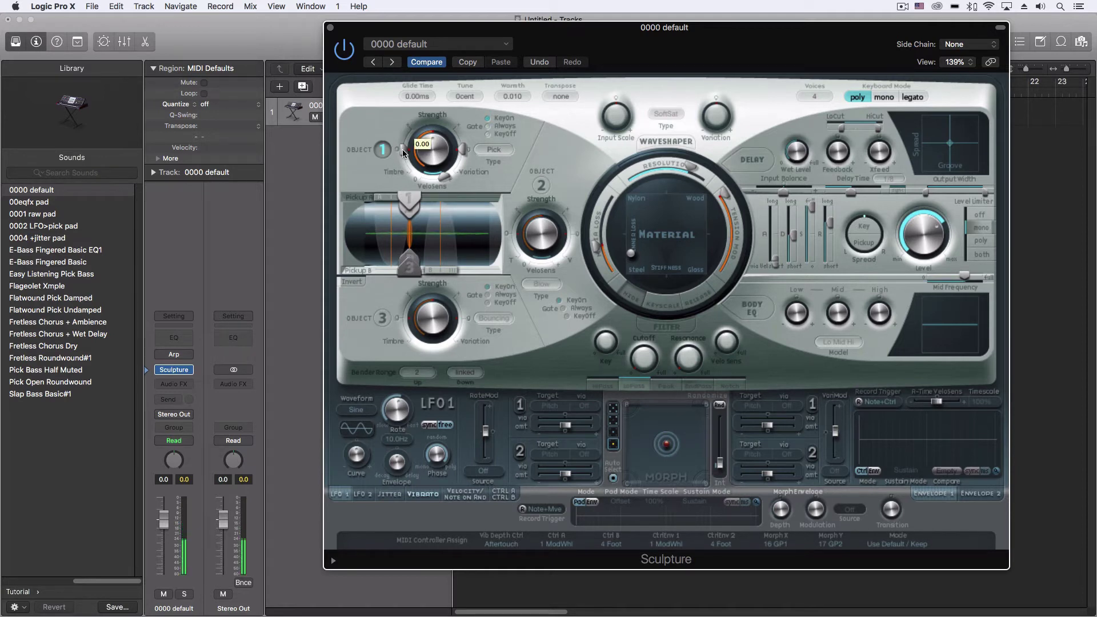
pyautogui.moveTo(403, 152); pyautogui.dragTo(404, 144)
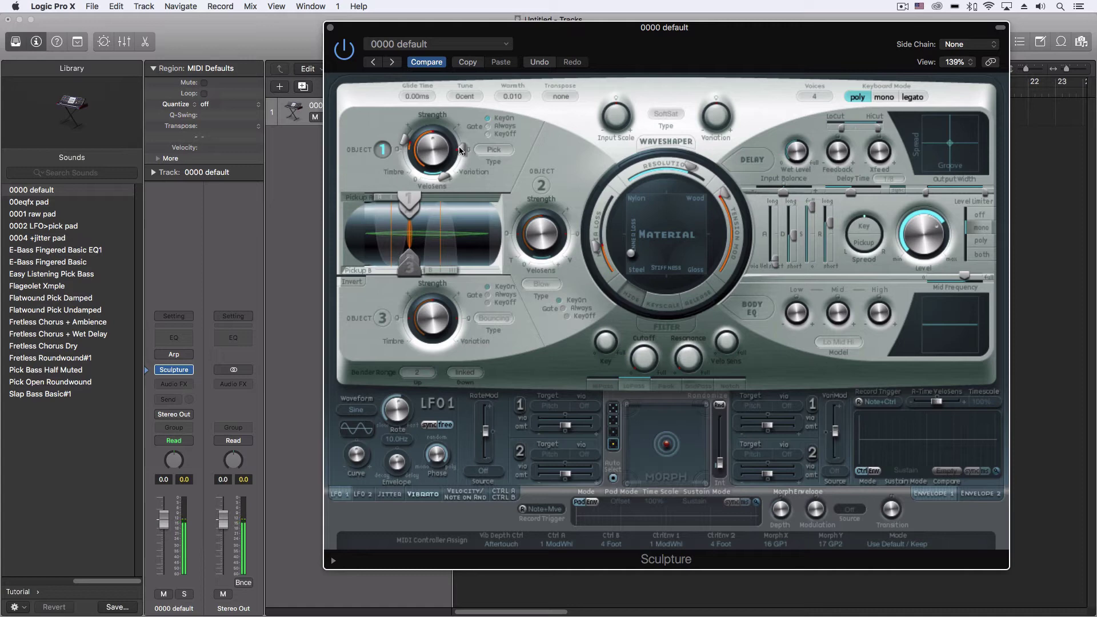
pyautogui.moveTo(460, 146); pyautogui.dragTo(461, 136)
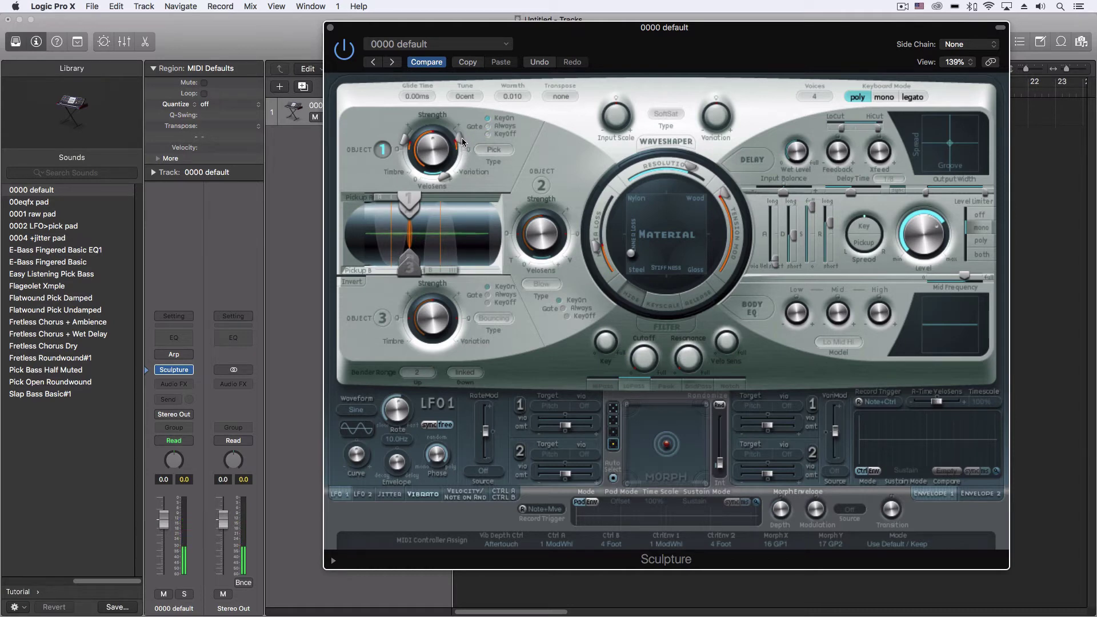
pyautogui.click(461, 138)
pyautogui.moveTo(404, 140); pyautogui.dragTo(404, 140)
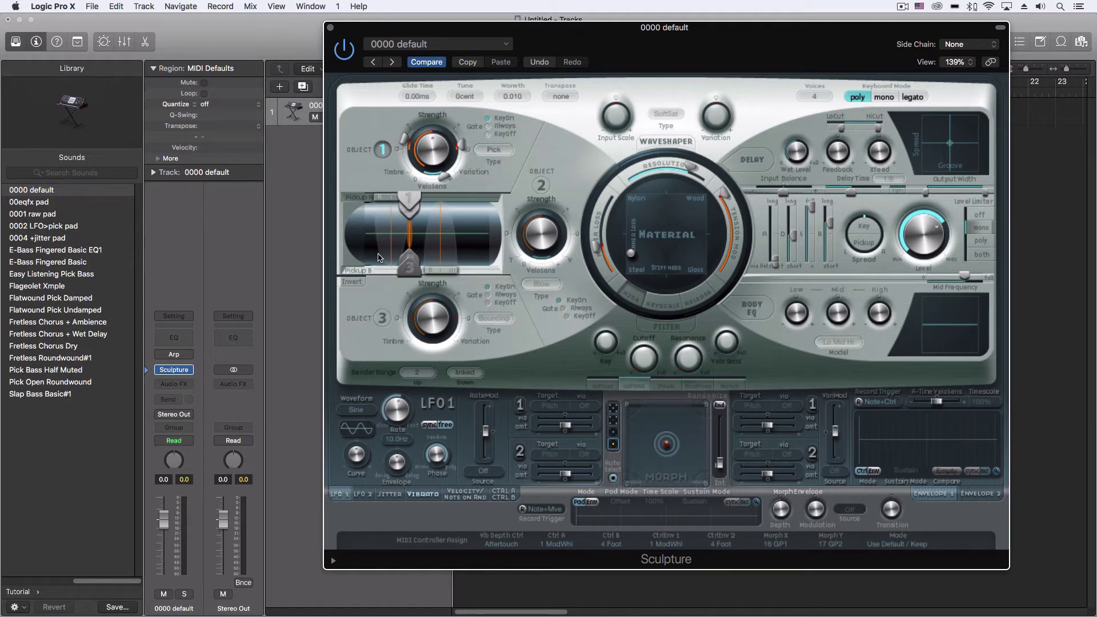
# - Shift Pickup A and Pickup B along the string and move Object 1's strike point to 0.71
pyautogui.moveTo(386, 197)
pyautogui.mouseDown()
pyautogui.moveTo(465, 269)
pyautogui.moveTo(547, 266)
pyautogui.mouseUp()
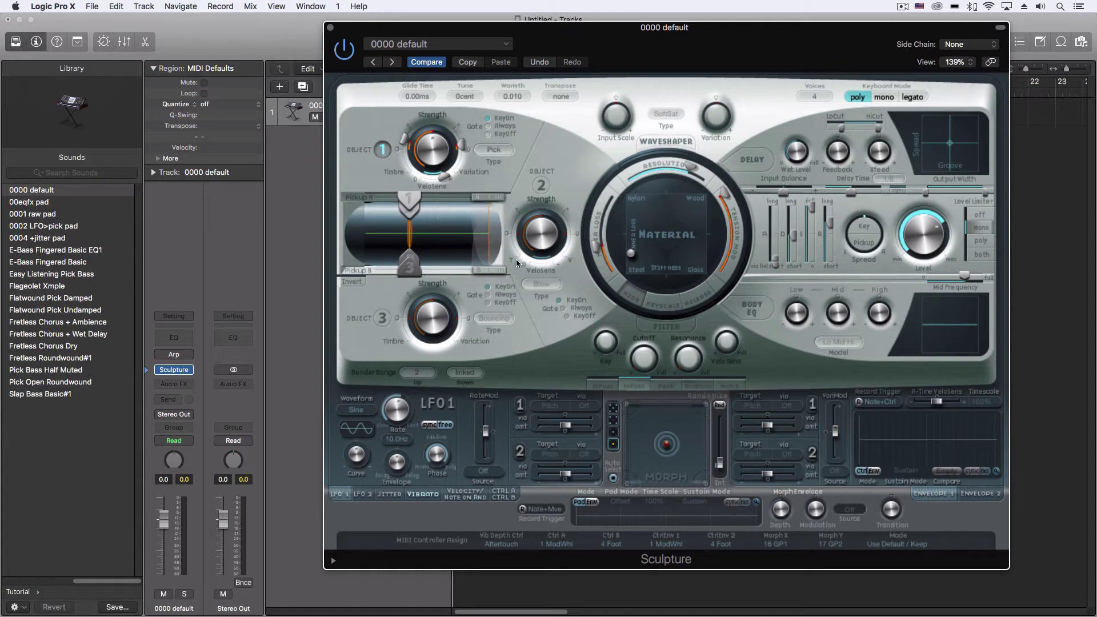
pyautogui.moveTo(416, 201)
pyautogui.mouseDown()
pyautogui.moveTo(479, 204)
pyautogui.moveTo(391, 204)
pyautogui.moveTo(494, 198)
pyautogui.moveTo(394, 200)
pyautogui.mouseUp()
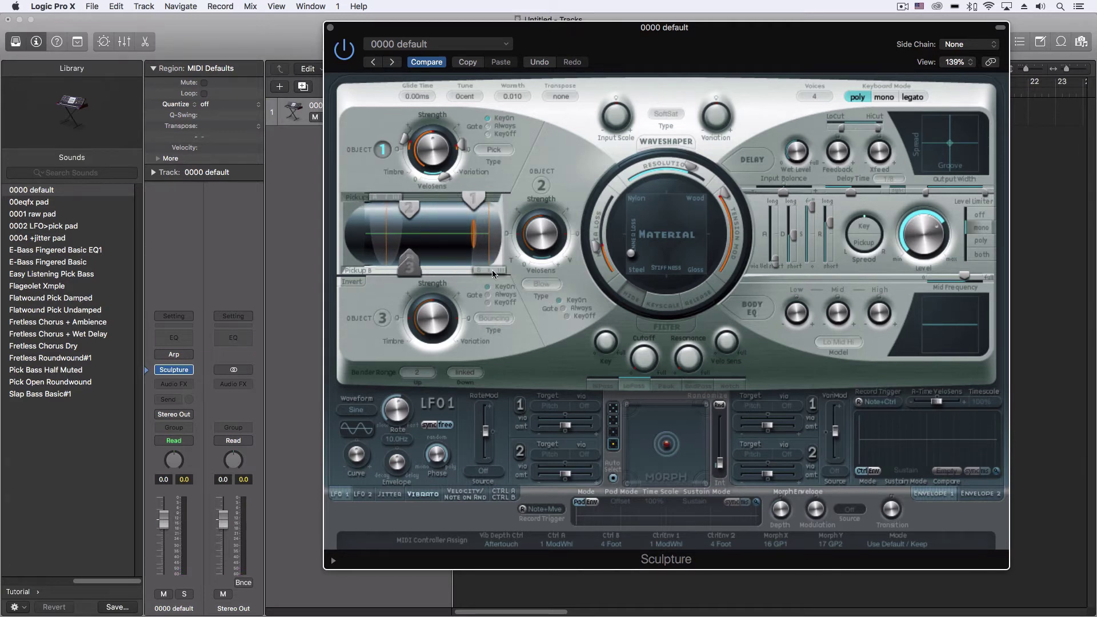
pyautogui.moveTo(492, 269); pyautogui.dragTo(476, 269)
pyautogui.moveTo(473, 200)
pyautogui.mouseDown()
pyautogui.moveTo(347, 205)
pyautogui.moveTo(437, 204)
pyautogui.mouseUp()
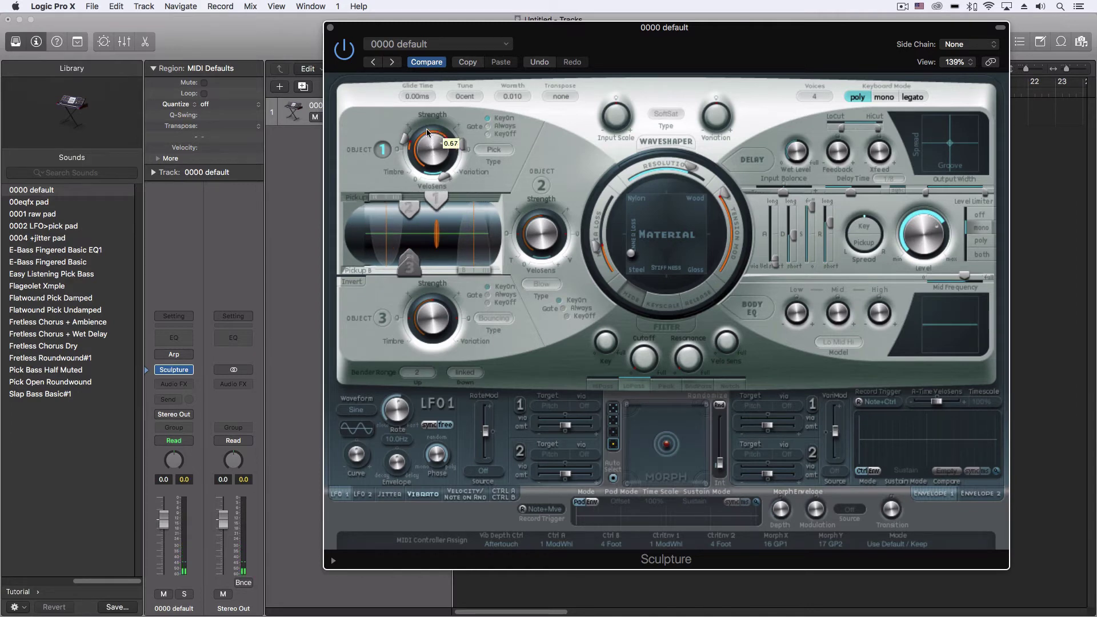
# - Increase Object 1's strength, place it at 0.82, and nudge Pickups B and A slightly
pyautogui.moveTo(426, 128); pyautogui.dragTo(429, 140)
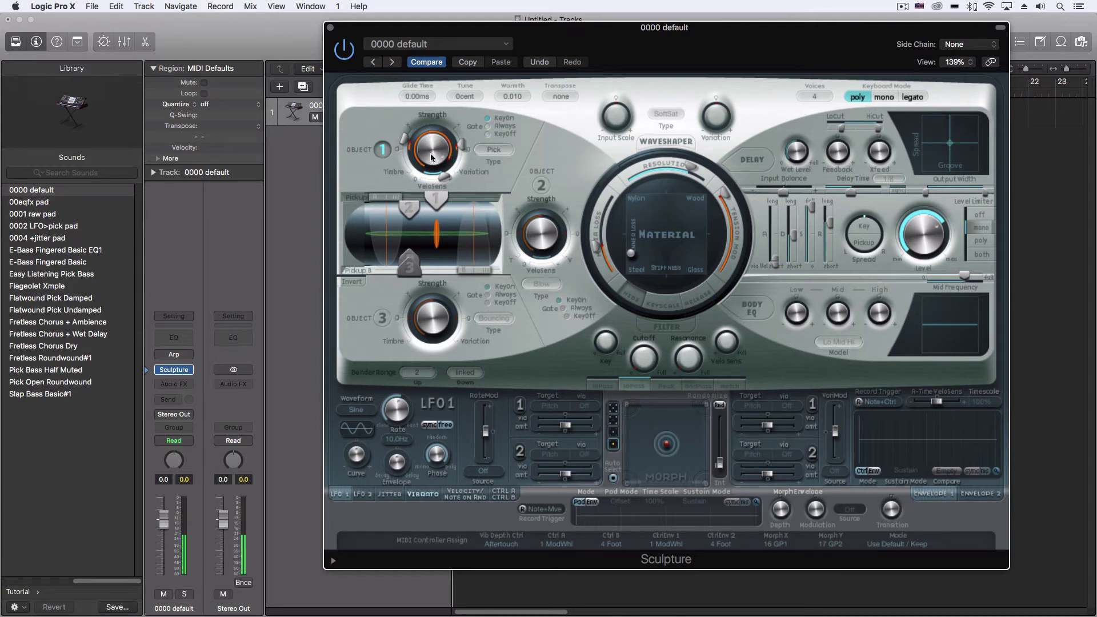
pyautogui.moveTo(436, 197); pyautogui.dragTo(424, 199)
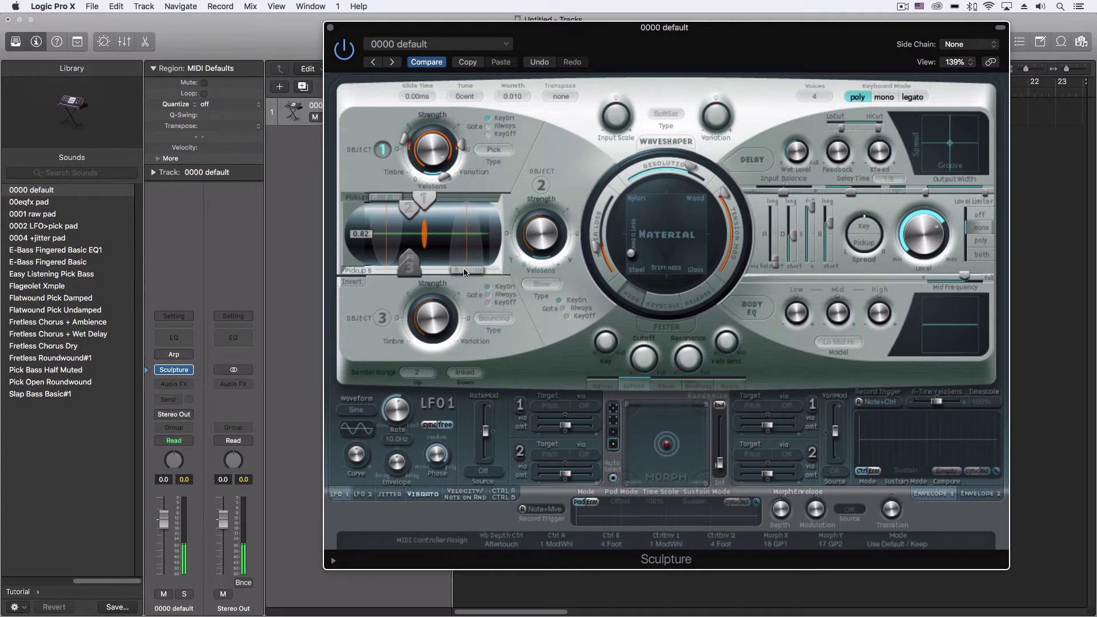
pyautogui.moveTo(469, 269); pyautogui.dragTo(463, 269)
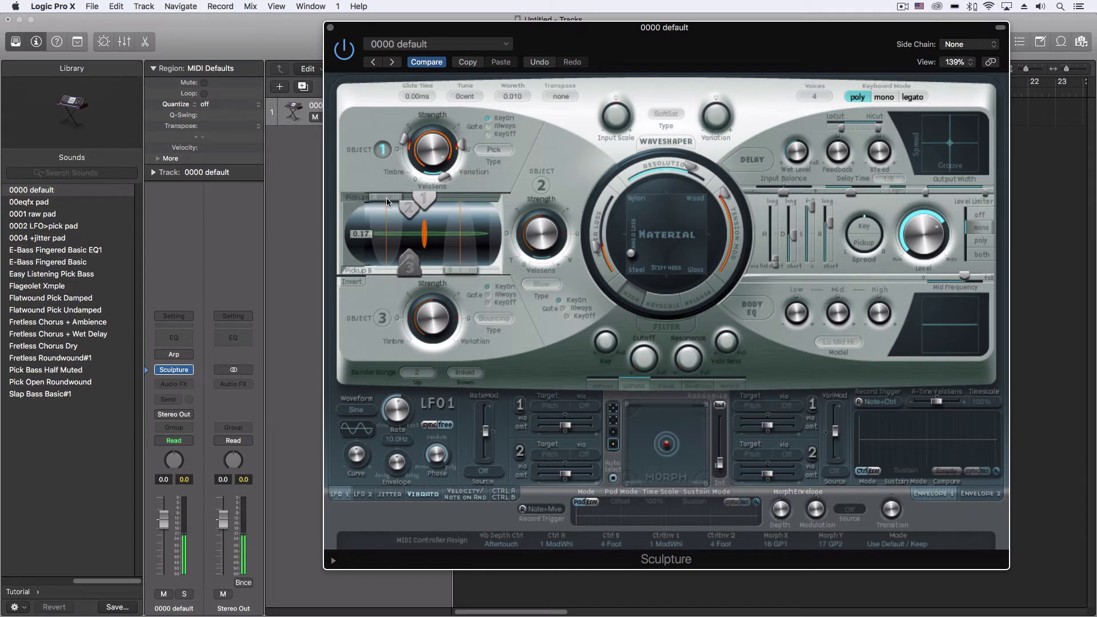
pyautogui.moveTo(386, 198); pyautogui.dragTo(392, 199)
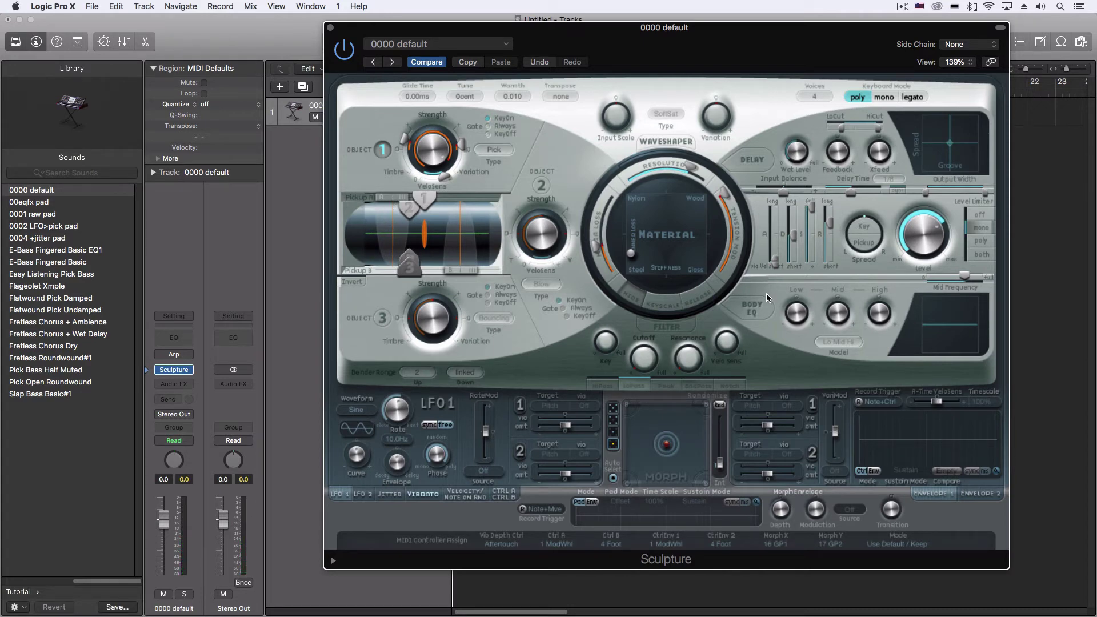
# - Enable Body EQ and choose the Acoustic Guitar 1 model
pyautogui.click(759, 306)
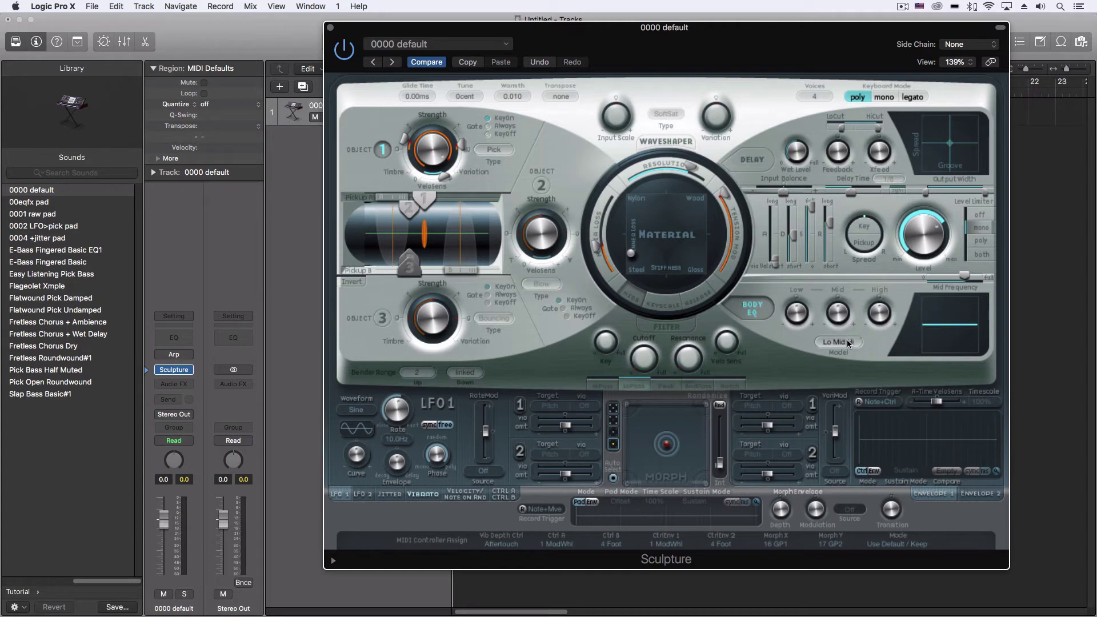
pyautogui.click(846, 339)
pyautogui.click(847, 350)
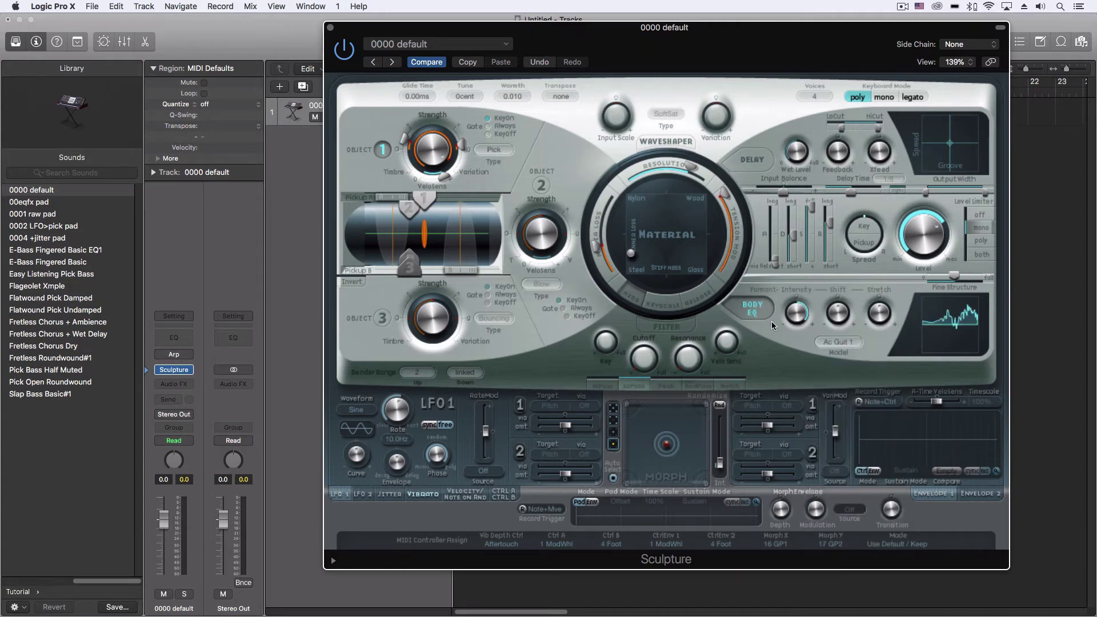
pyautogui.click(842, 345)
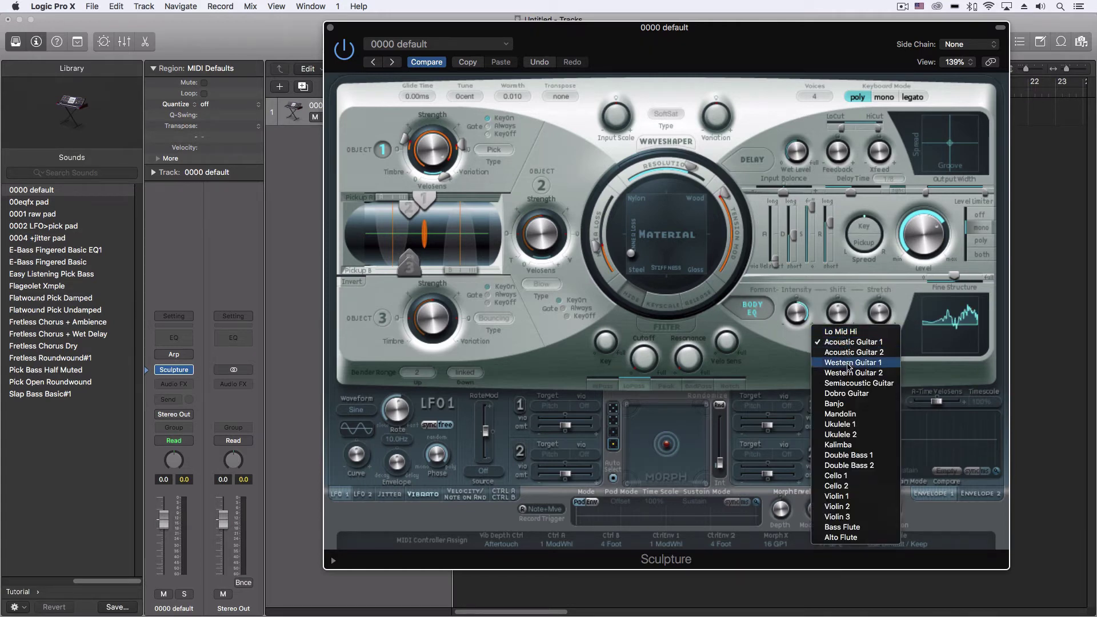
pyautogui.click(797, 343)
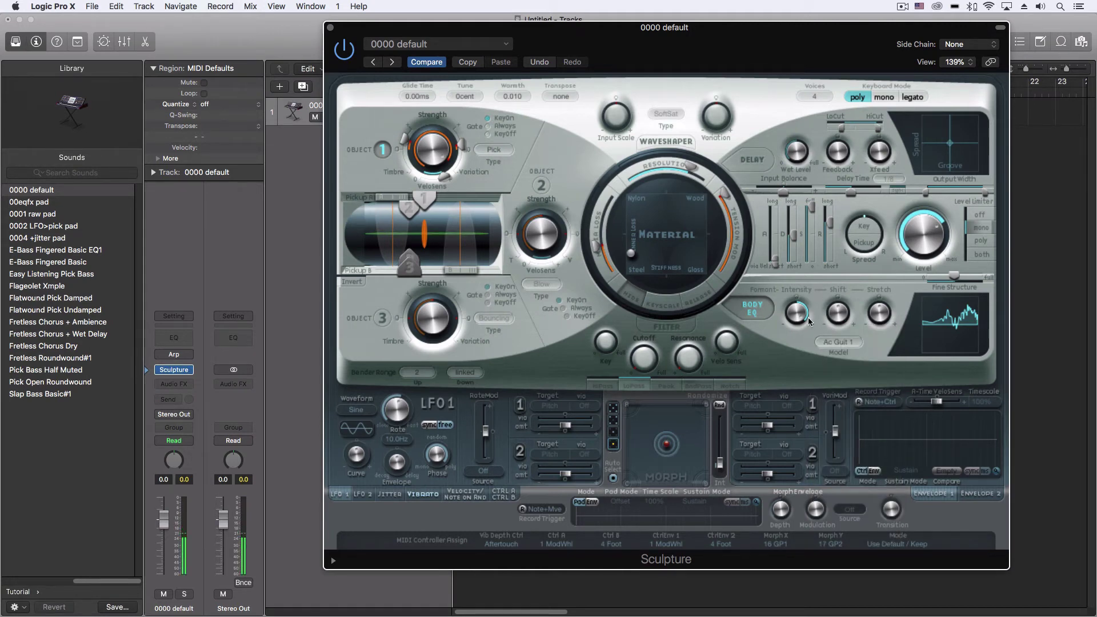
# - Lower the Body EQ Stretch from +0.51 to about -0.03
pyautogui.moveTo(808, 317)
pyautogui.moveTo(879, 287)
pyautogui.moveTo(880, 286); pyautogui.dragTo(794, 329)
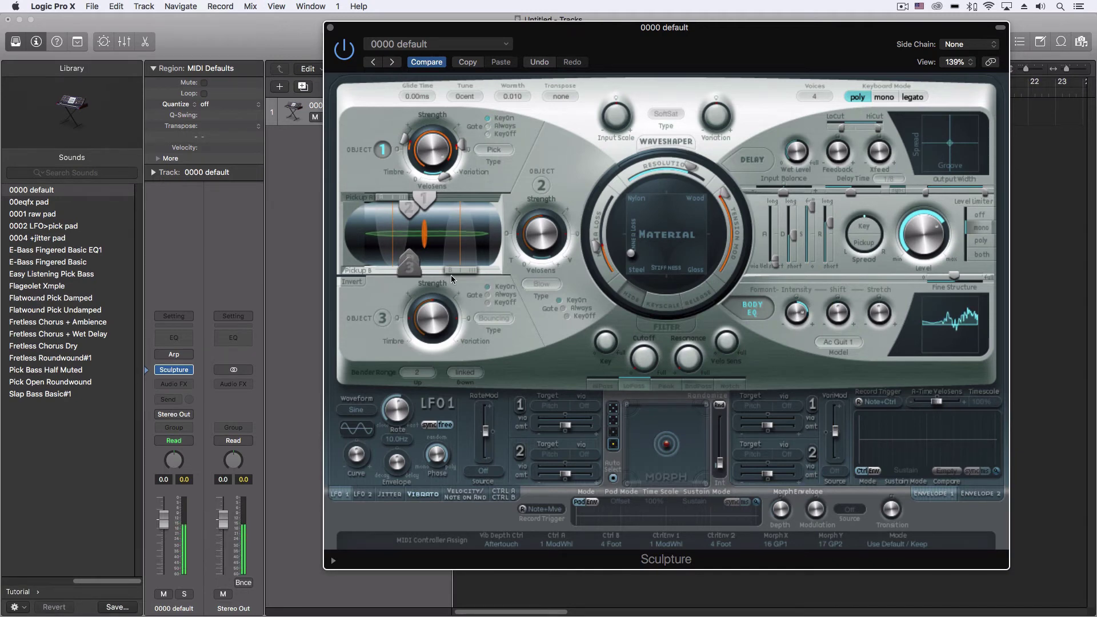
# - Reposition Pickup B and move the string material toward Nylon with more inner loss
pyautogui.moveTo(451, 275); pyautogui.dragTo(446, 271)
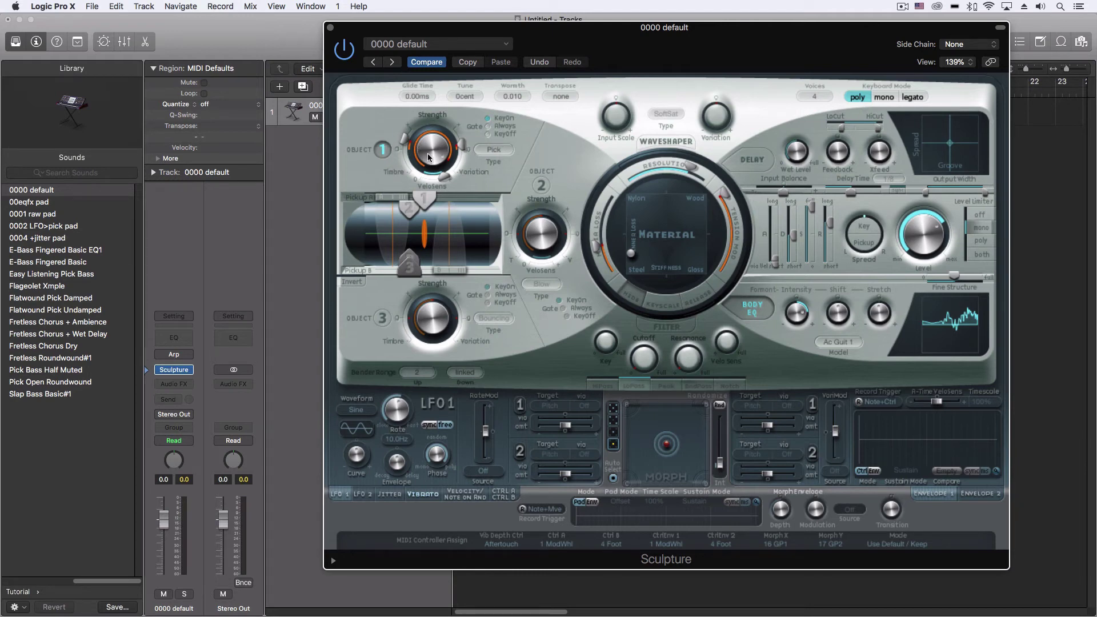
pyautogui.moveTo(429, 146)
pyautogui.click(632, 252)
pyautogui.moveTo(631, 252)
pyautogui.mouseDown()
pyautogui.moveTo(627, 197)
pyautogui.moveTo(630, 258)
pyautogui.mouseUp()
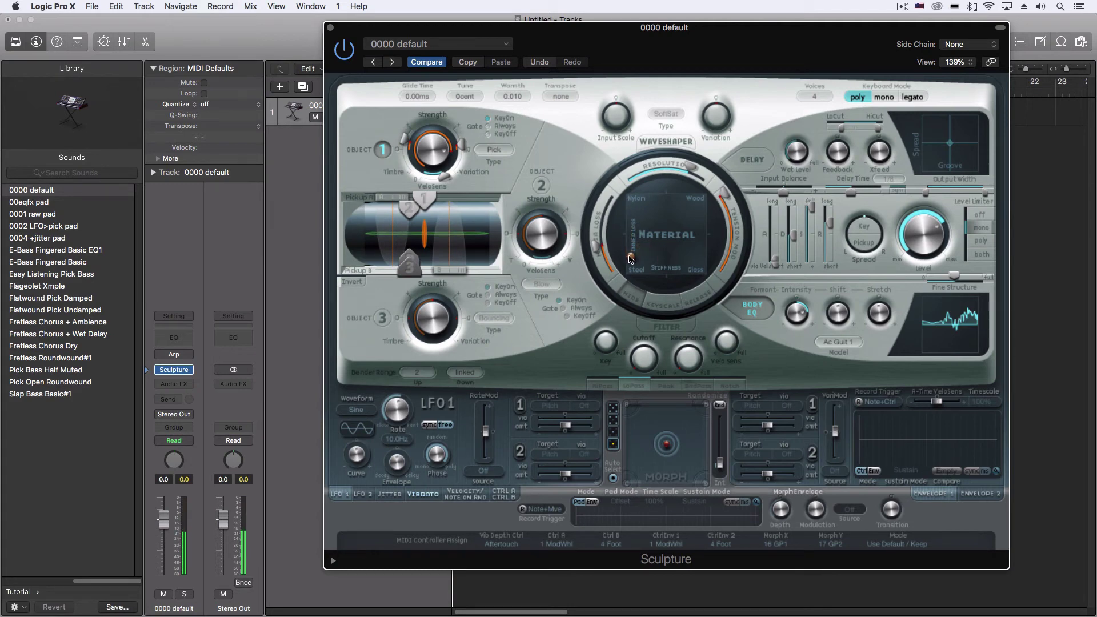
# - Add slightly more inner loss, then shift the material up toward the pad centre
pyautogui.moveTo(631, 259); pyautogui.dragTo(633, 248)
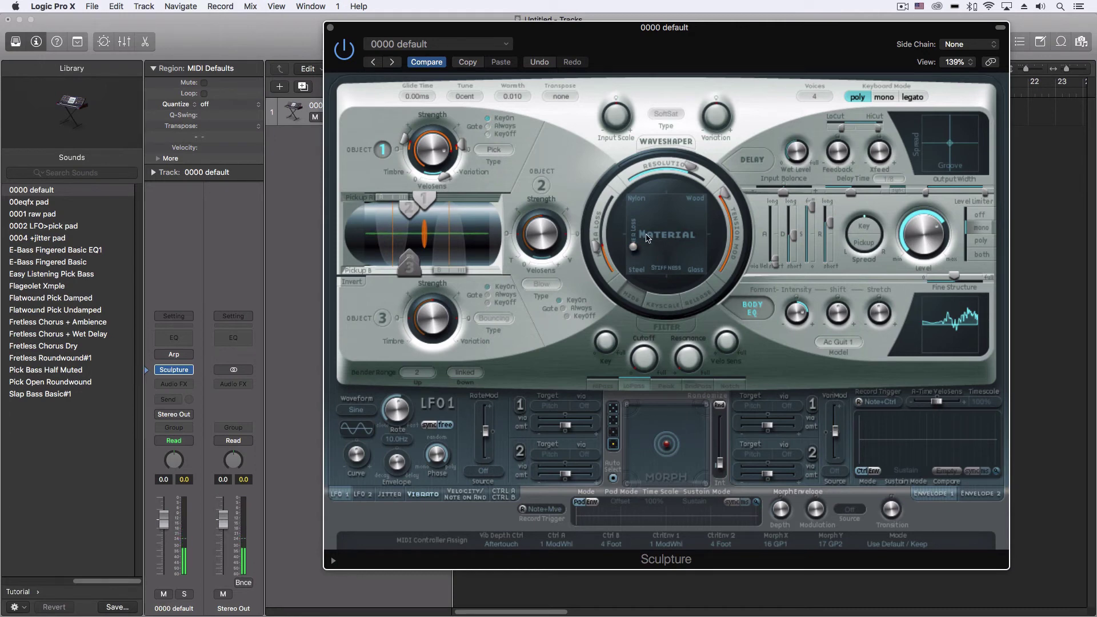
pyautogui.click(634, 250)
pyautogui.moveTo(634, 248); pyautogui.dragTo(688, 222)
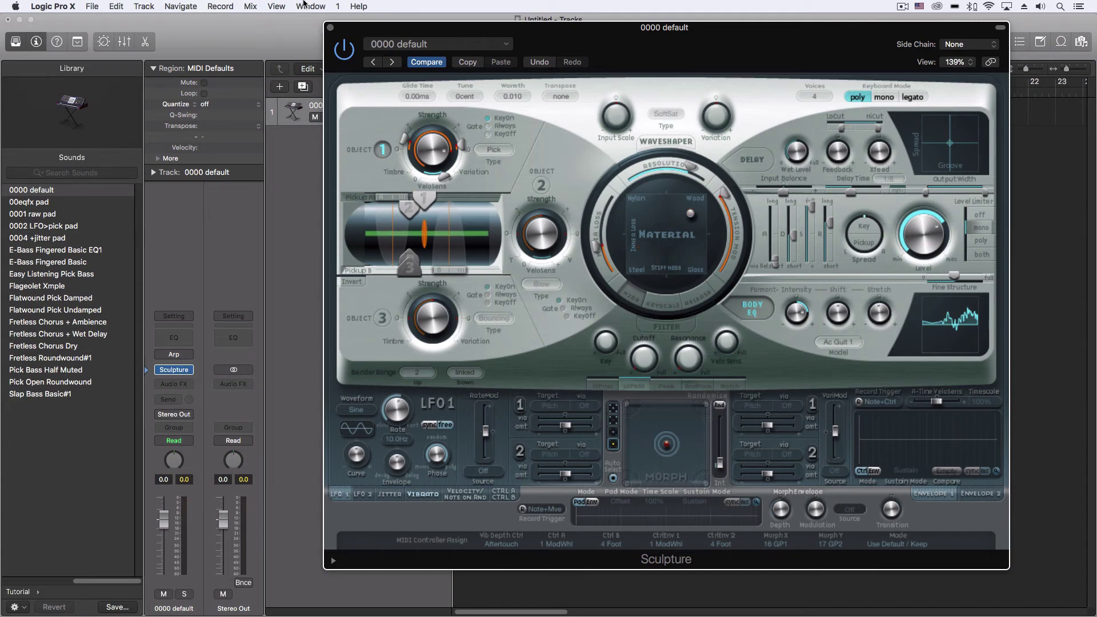
# - Undo the last two material changes (rows 73 and 72) in Undo History with Plug-In steps shown, then hide them
pyautogui.click(118, 6)
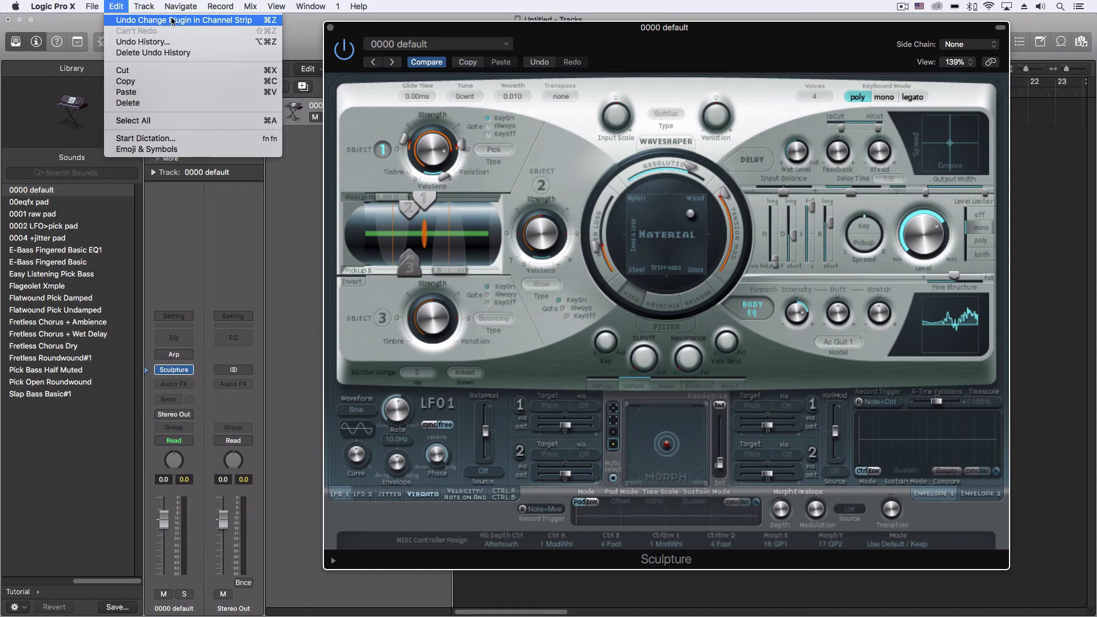
pyautogui.click(139, 42)
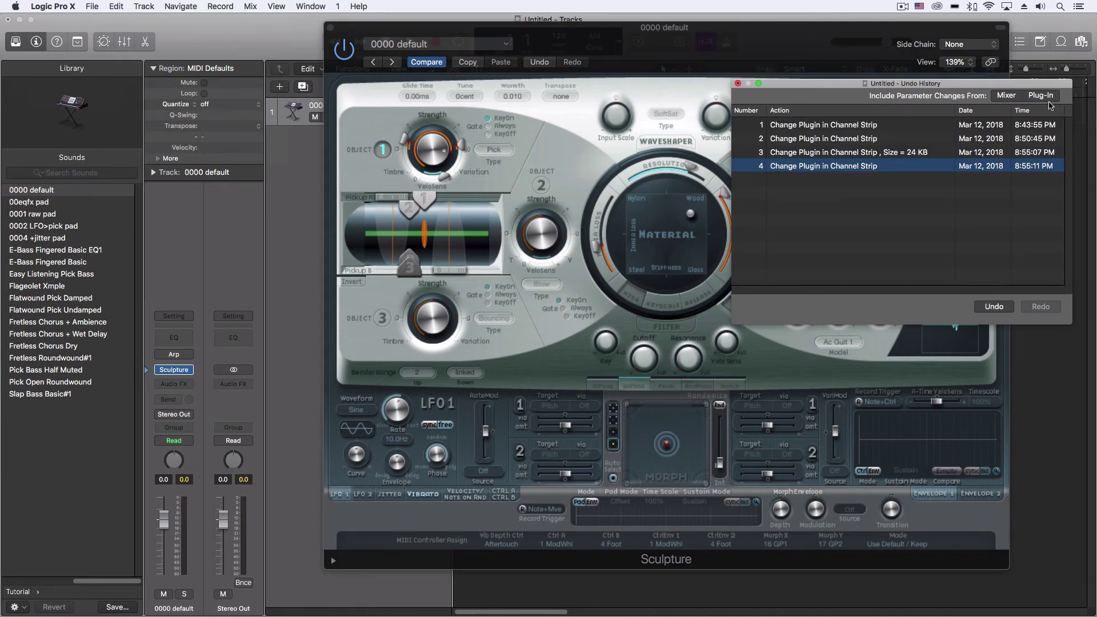
pyautogui.click(1042, 98)
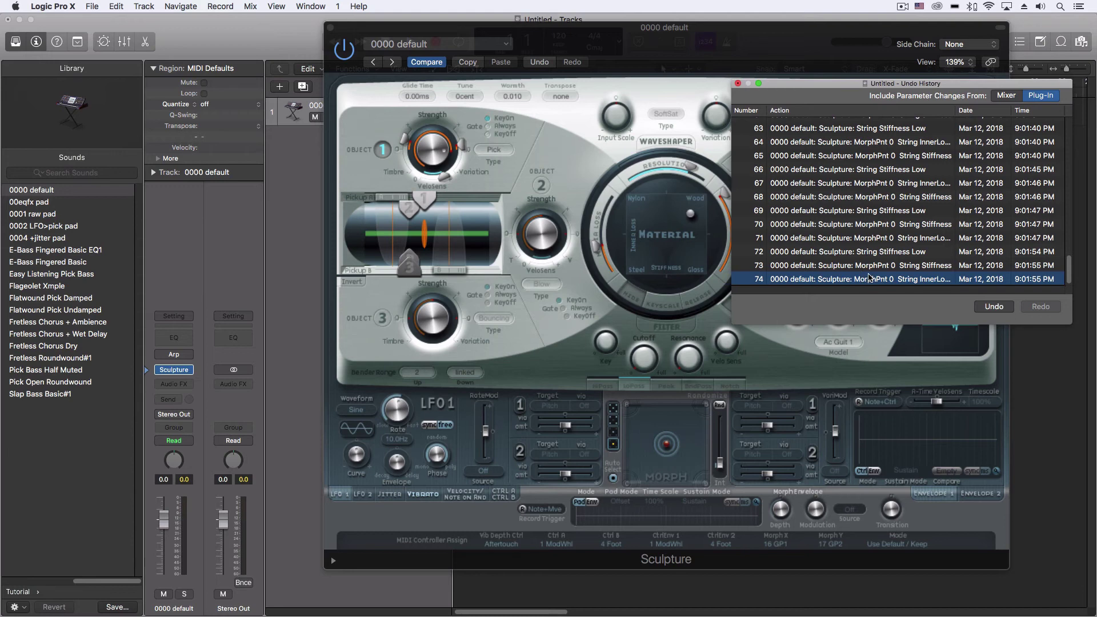
pyautogui.click(832, 264)
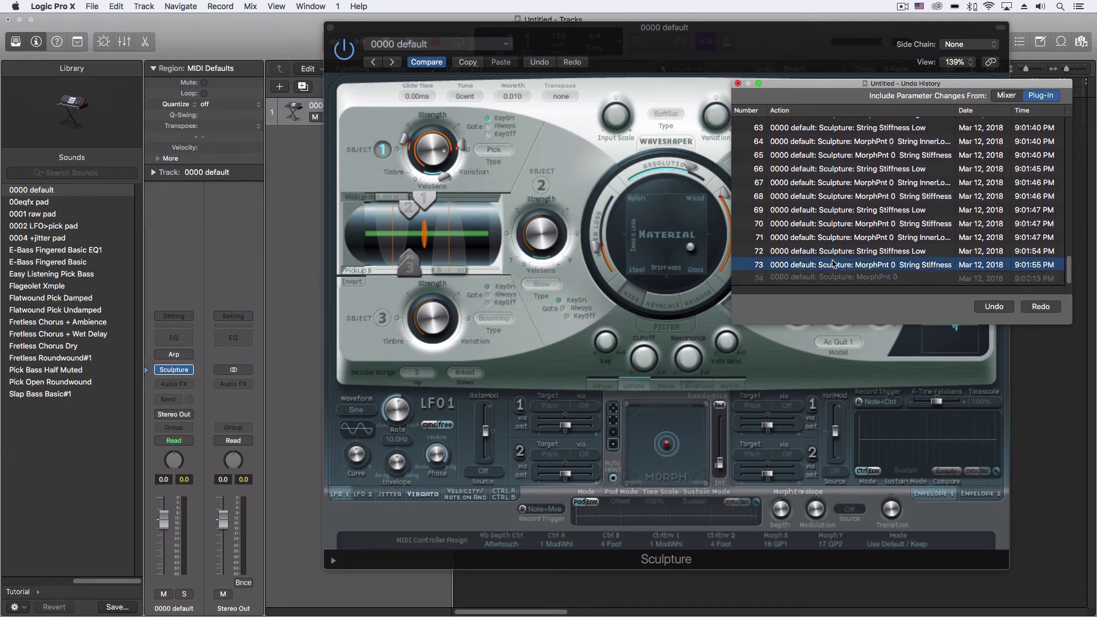
pyautogui.click(832, 254)
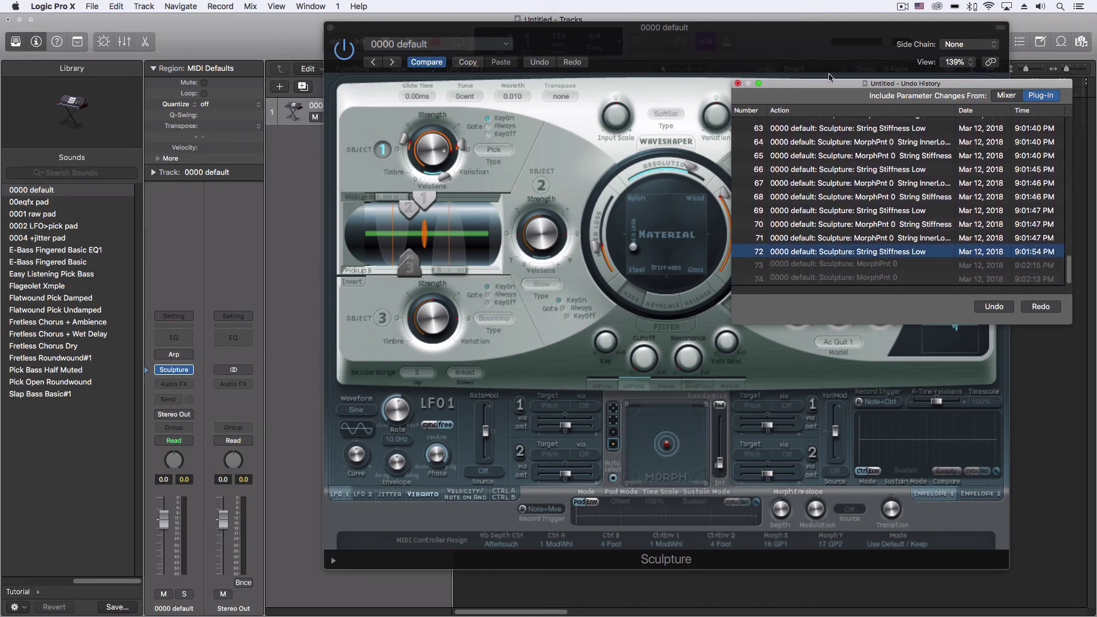
pyautogui.click(1040, 97)
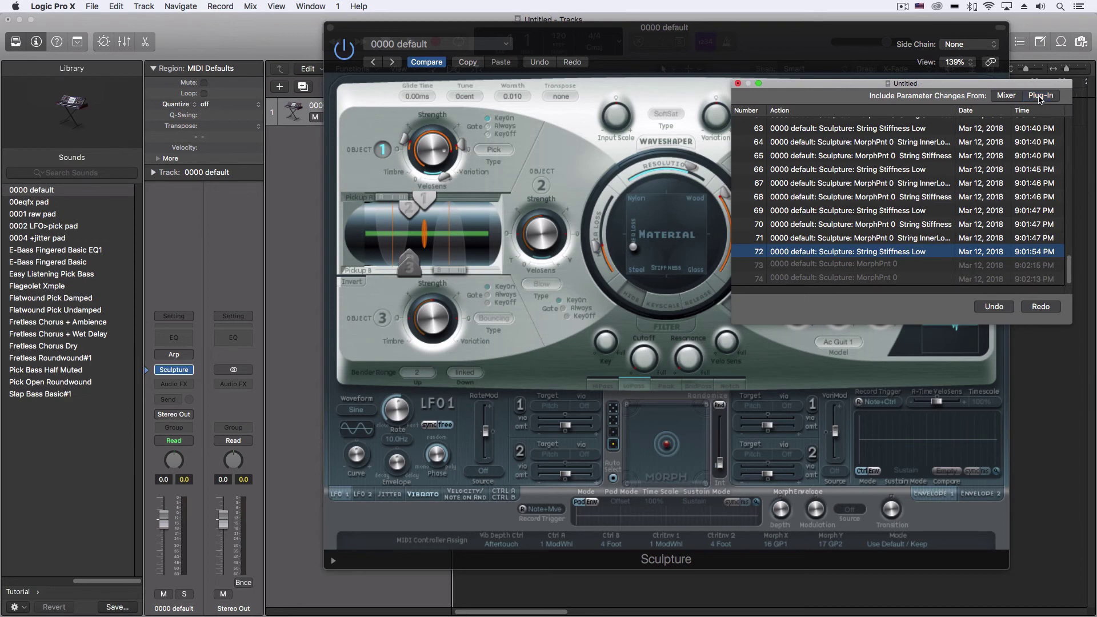
# - Close Undo History and nudge the string material right toward Stiffness
pyautogui.click(738, 84)
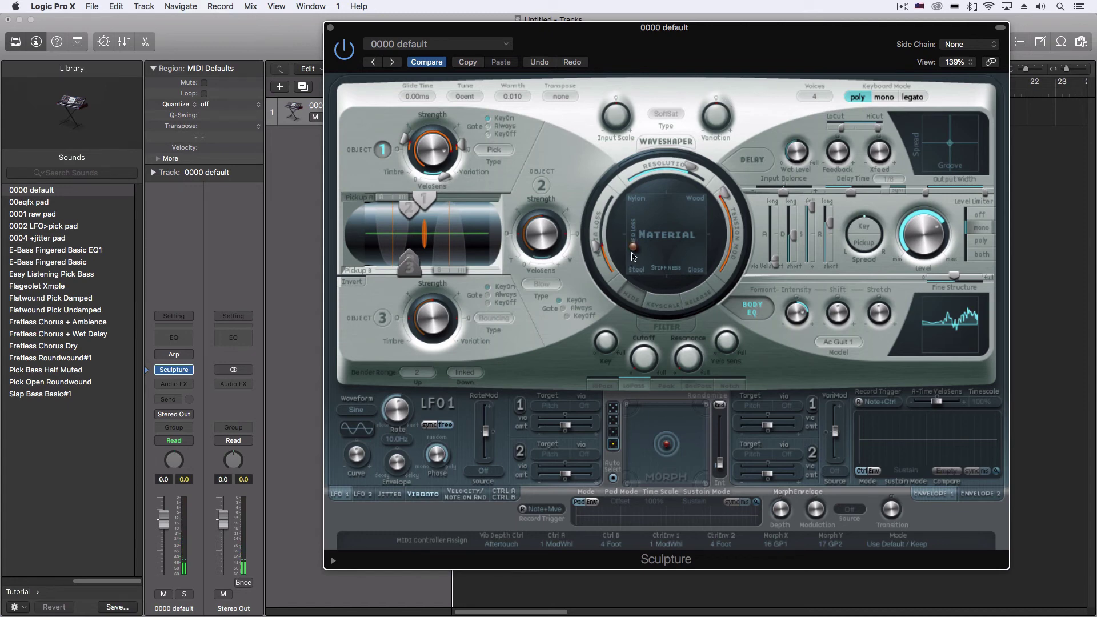
pyautogui.moveTo(633, 252)
pyautogui.mouseDown()
pyautogui.moveTo(650, 253)
pyautogui.moveTo(638, 254)
pyautogui.mouseUp()
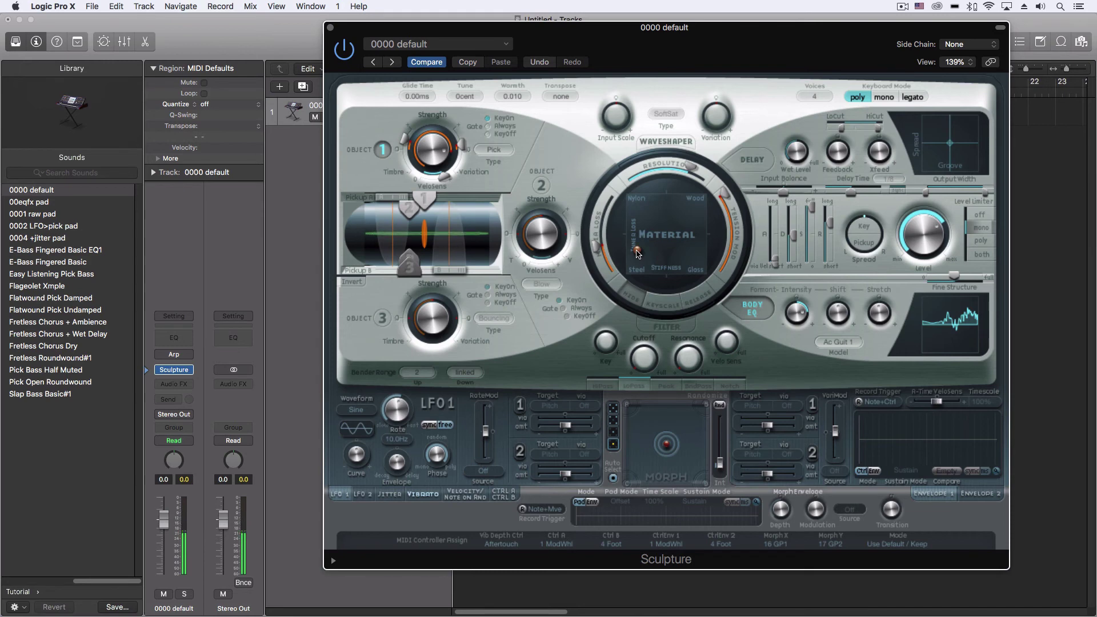
# - Enable the Arpeggiator at a dotted 1/16 rate, then set Sculpture's material ring to 0.45
pyautogui.click(160, 355)
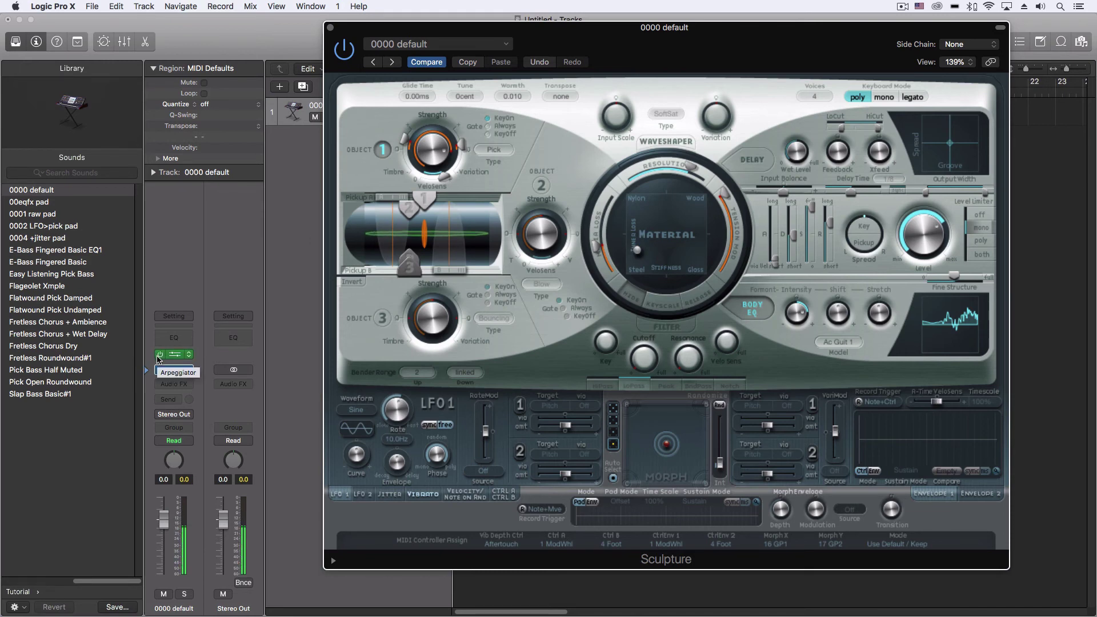
pyautogui.click(174, 355)
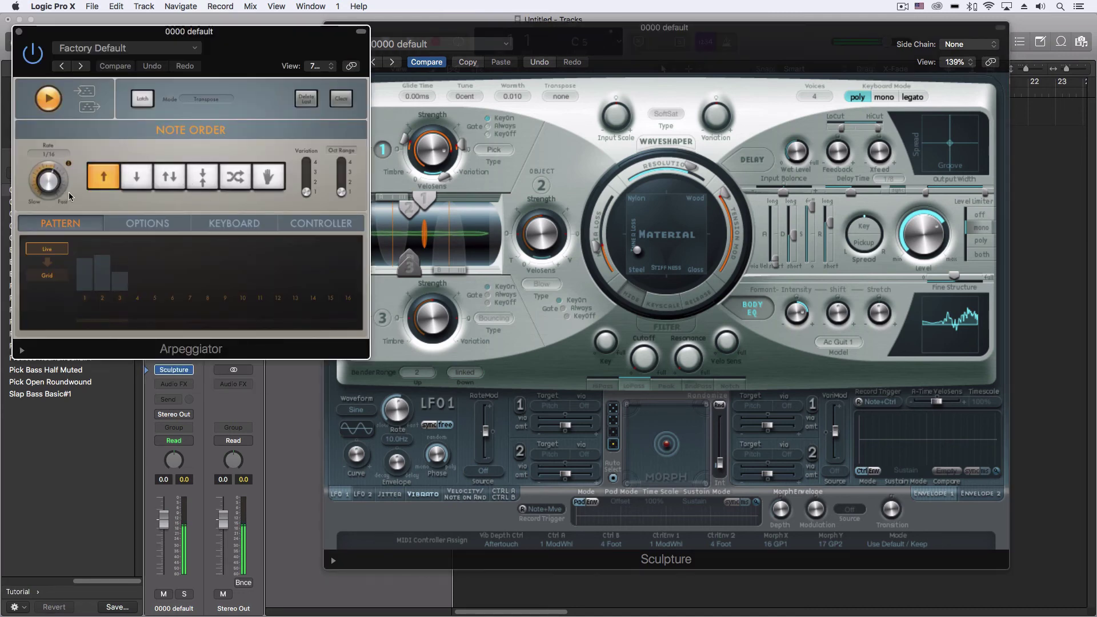
pyautogui.moveTo(50, 183)
pyautogui.mouseDown()
pyautogui.moveTo(50, 192)
pyautogui.moveTo(50, 180)
pyautogui.mouseUp()
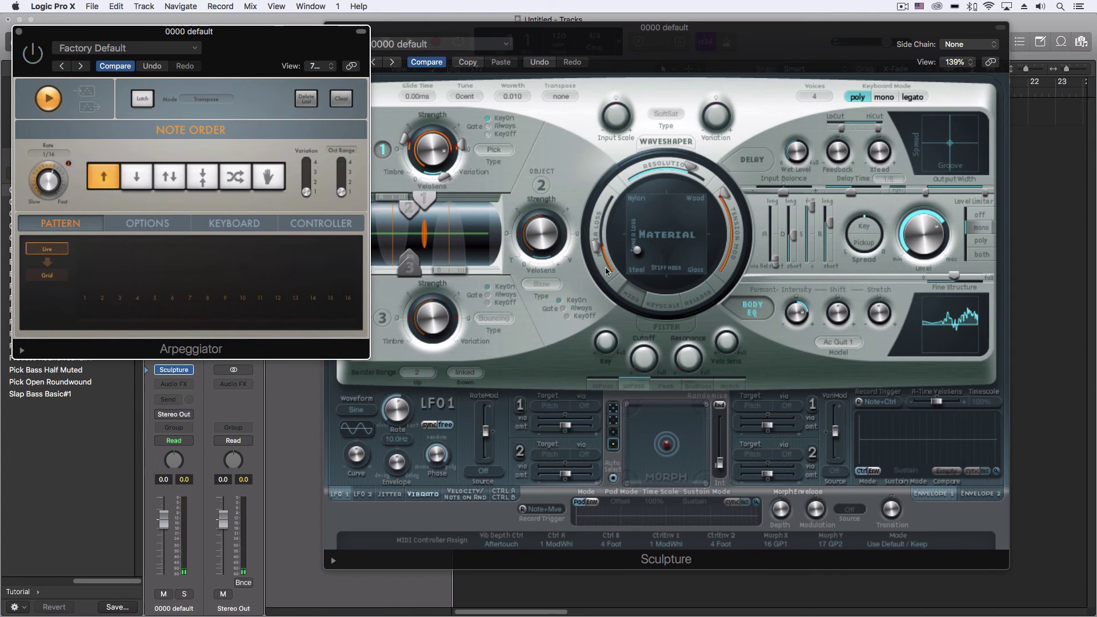
pyautogui.moveTo(598, 248); pyautogui.dragTo(597, 247)
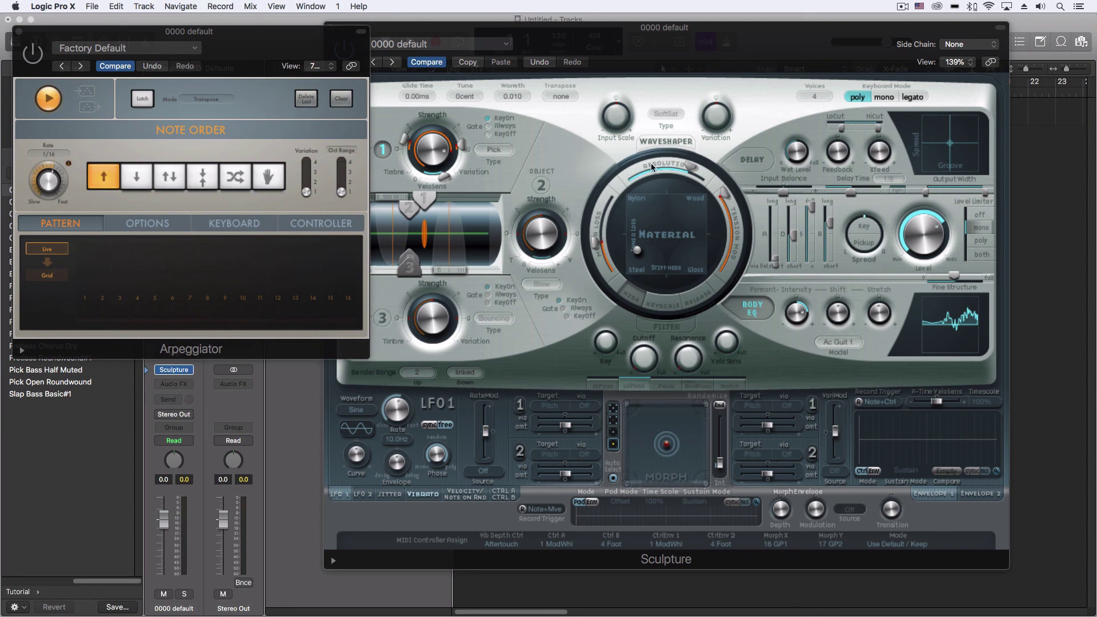
# - Bring the Sculpture plug-in window in front of the Arpeggiator
pyautogui.click(545, 120)
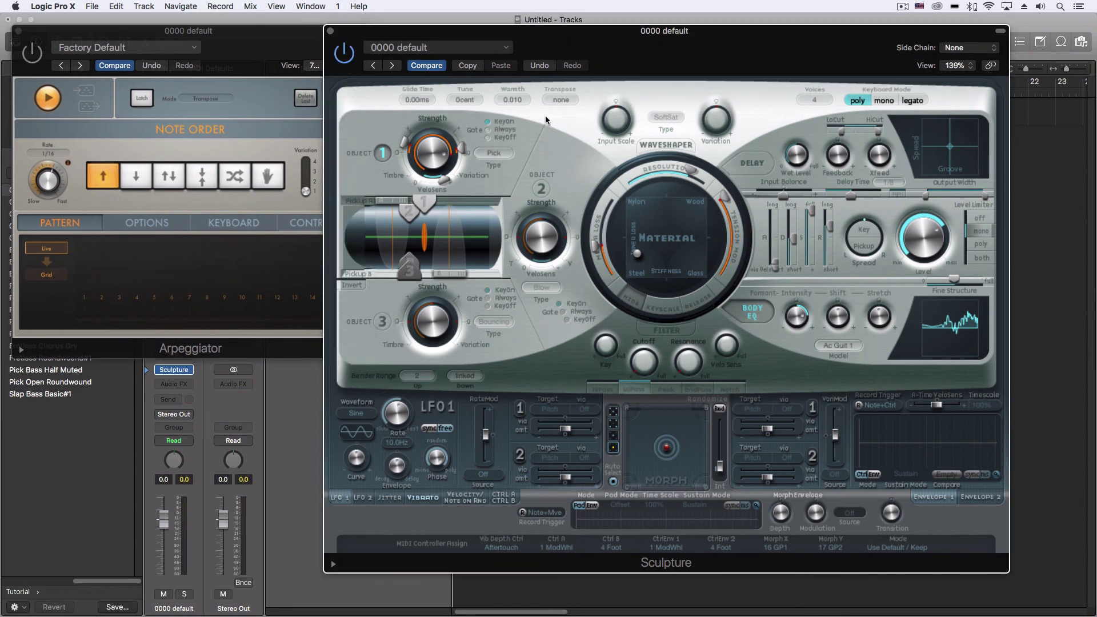